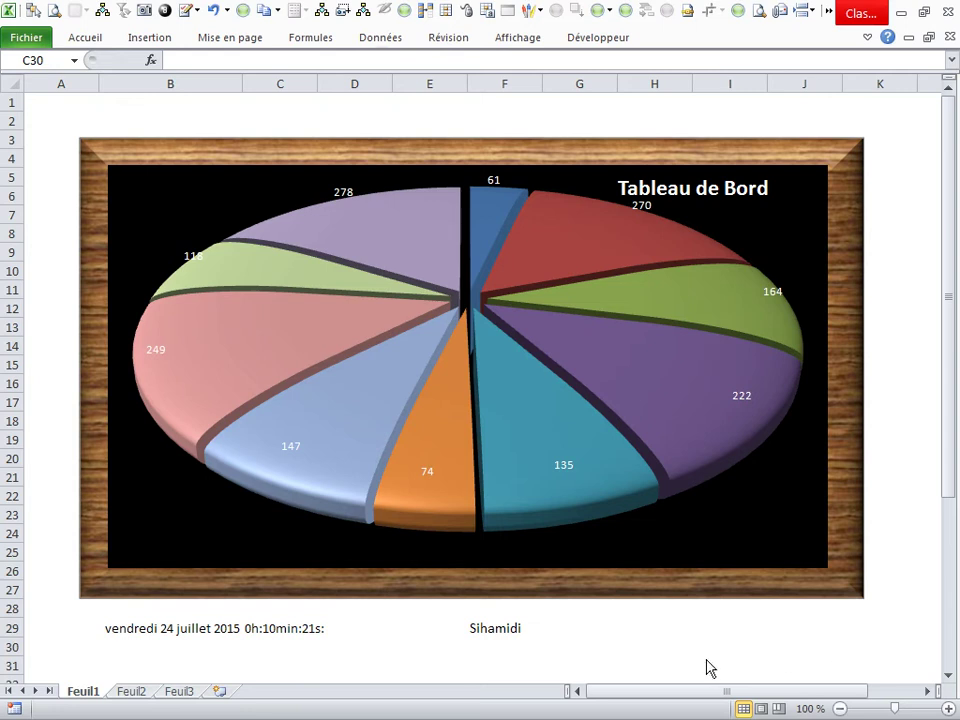
Fill C10:C18 on Feuil2 with =ALEA.ENTRE.BORNES(300;500) using Ctrl+Enter
key(Escape)
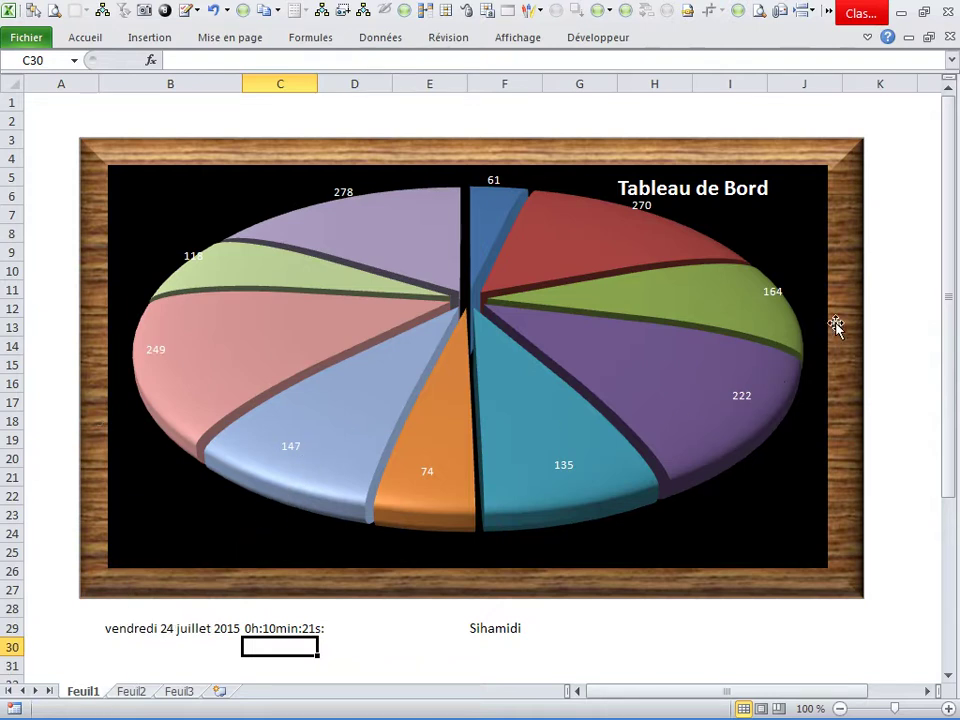
click(131, 690)
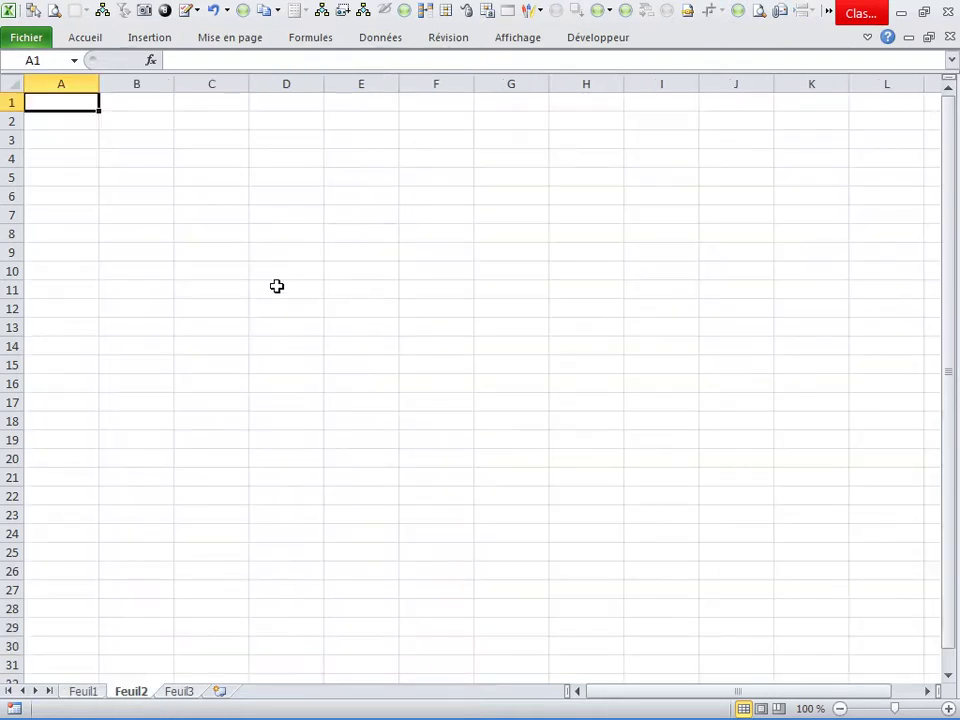
drag(248, 273, 227, 423)
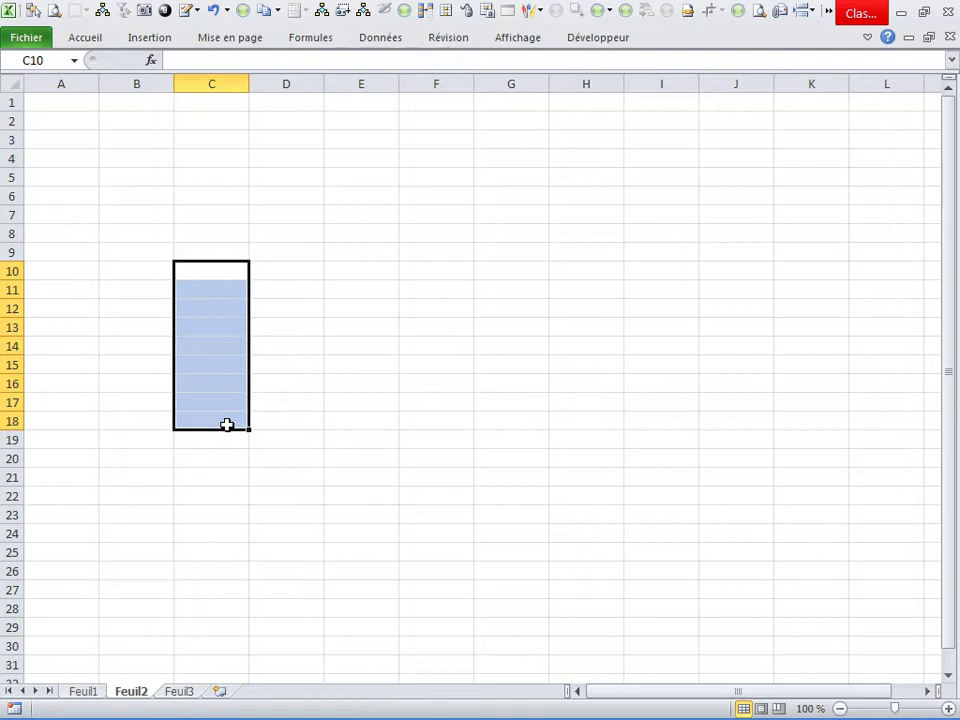
text(=al)
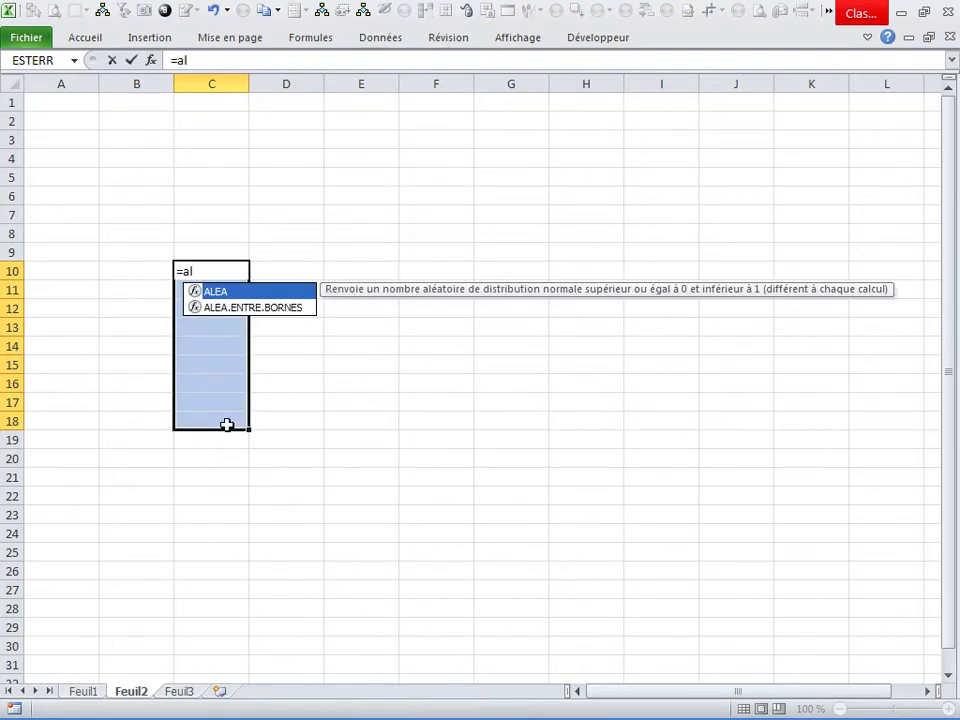
double_click(247, 307)
click(243, 311)
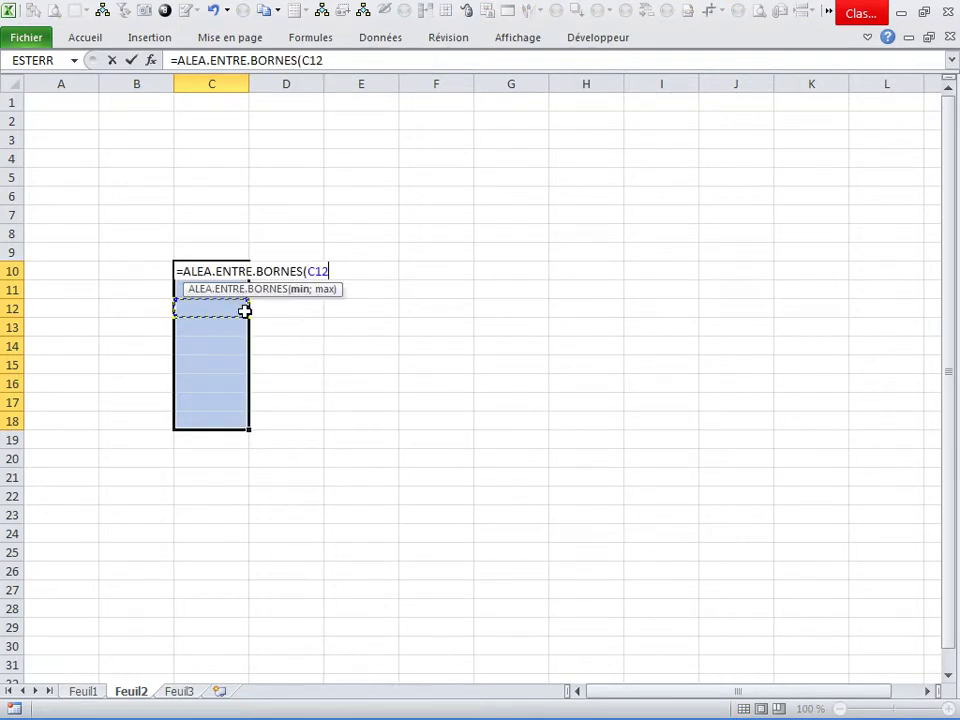
key(BackSpace)
key(BackSpace)
key(BackSpace)
text(300;500)
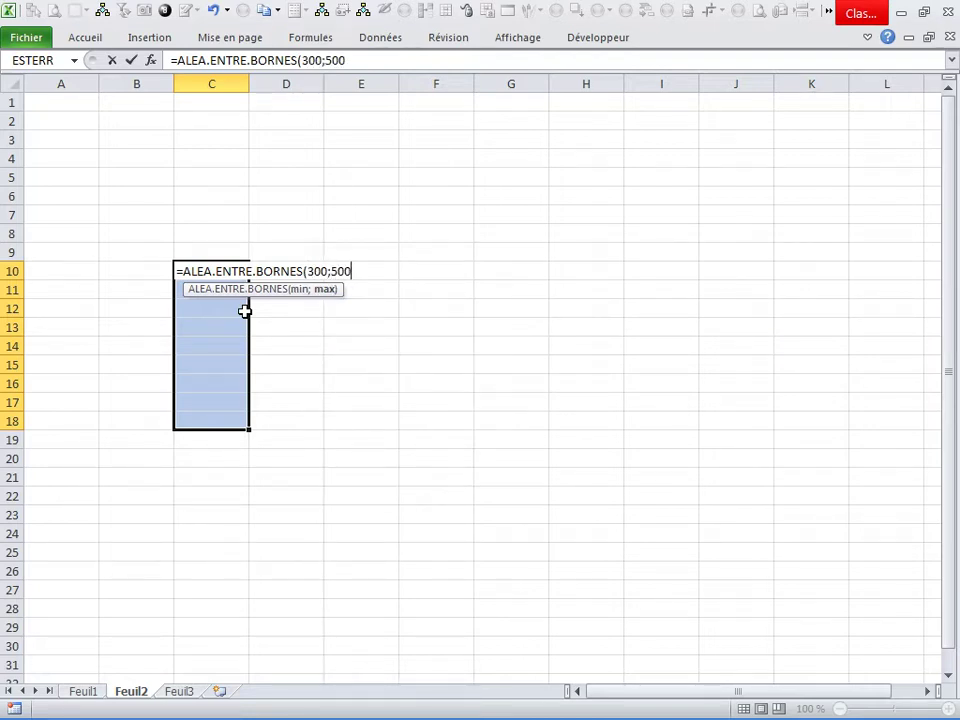
text(500))
key(ctrl+Return)
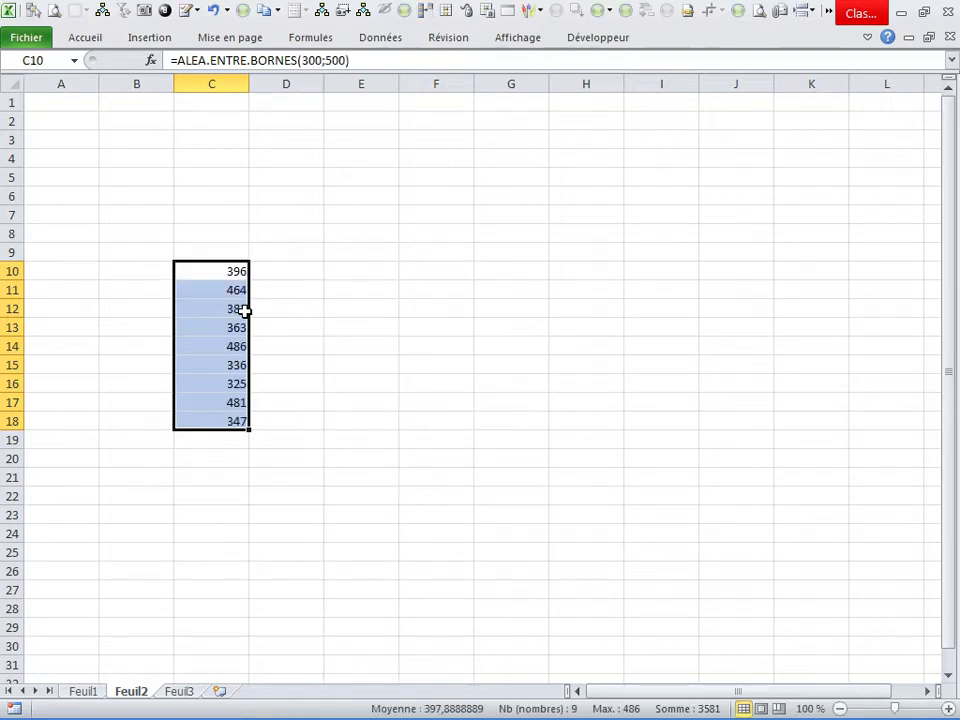
Select the nine random values in C10:C18 for charting
click(328, 345)
drag(200, 271, 206, 420)
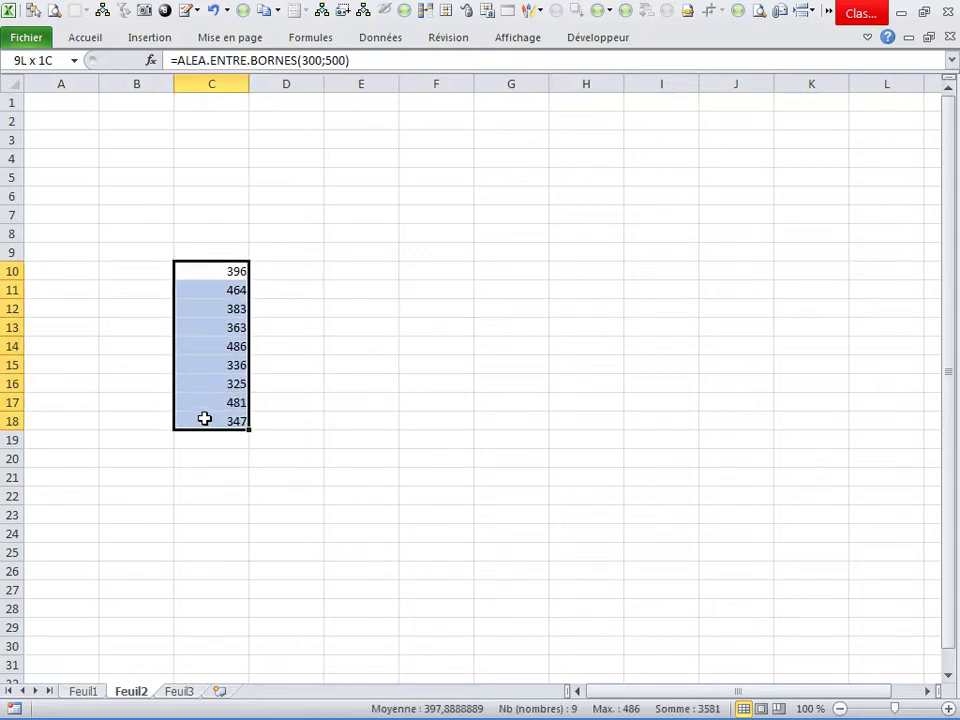
click(149, 40)
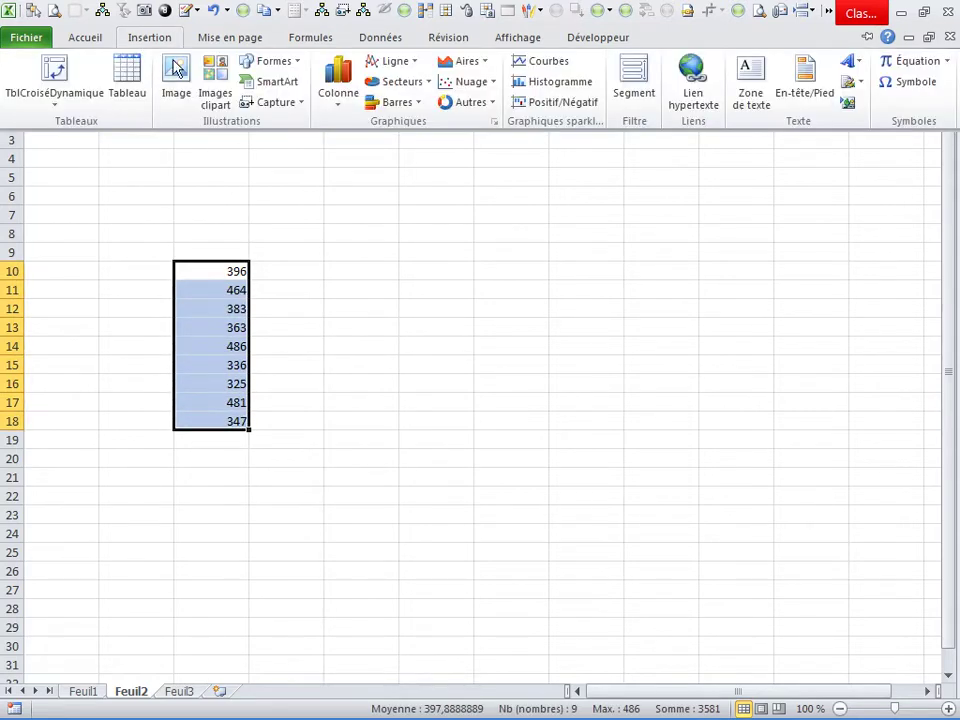
Insert a clustered column chart of the values, delete its legend, and move it up-right
click(340, 100)
click(343, 158)
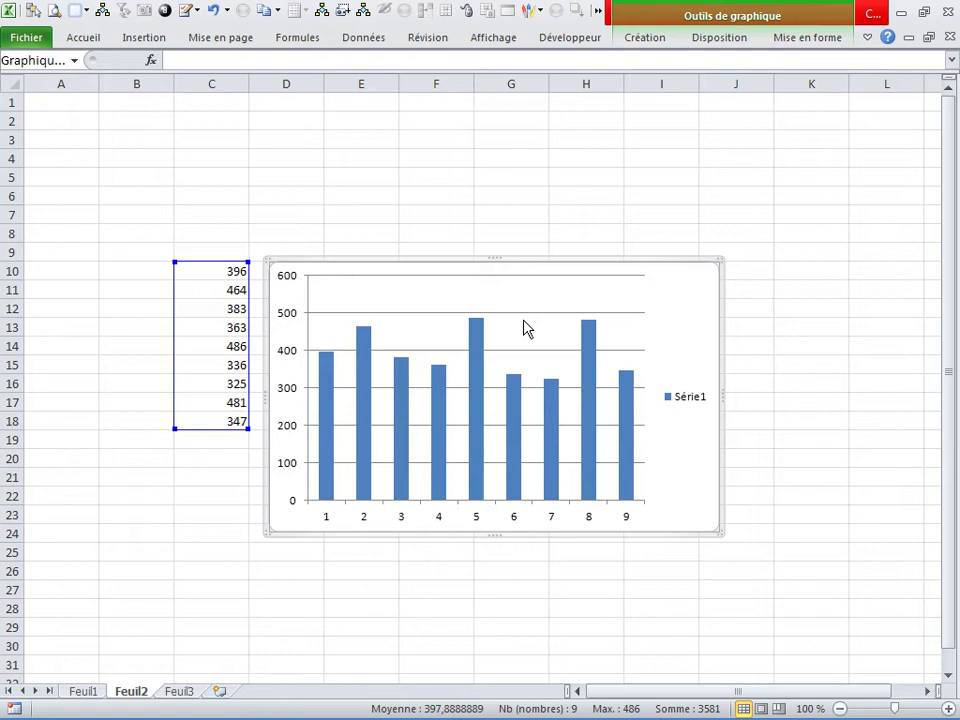
click(695, 402)
key(Delete)
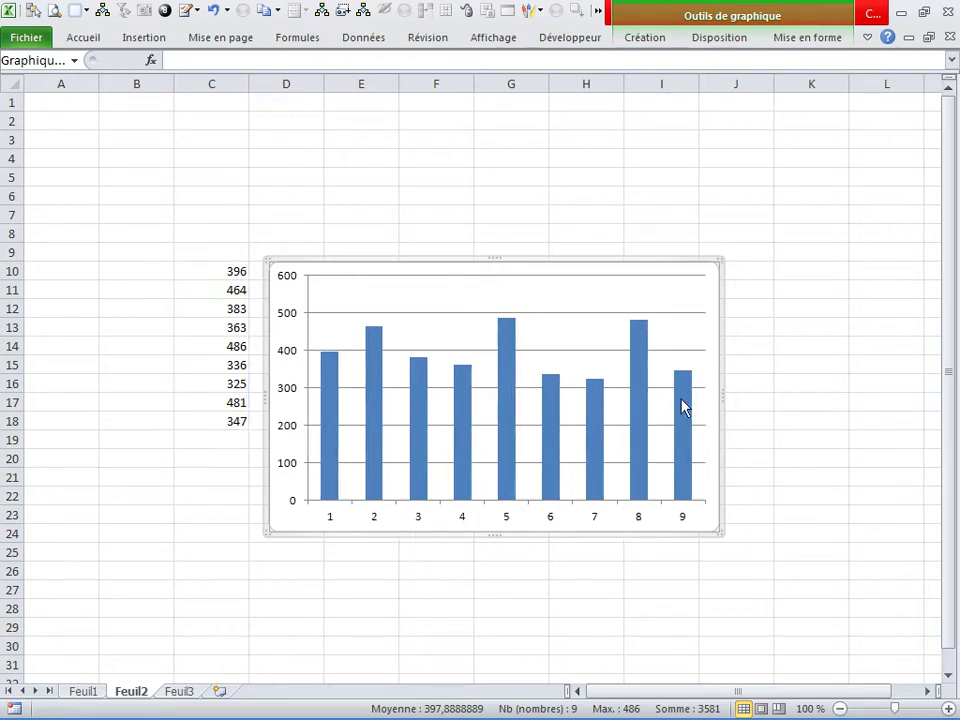
drag(647, 276, 706, 200)
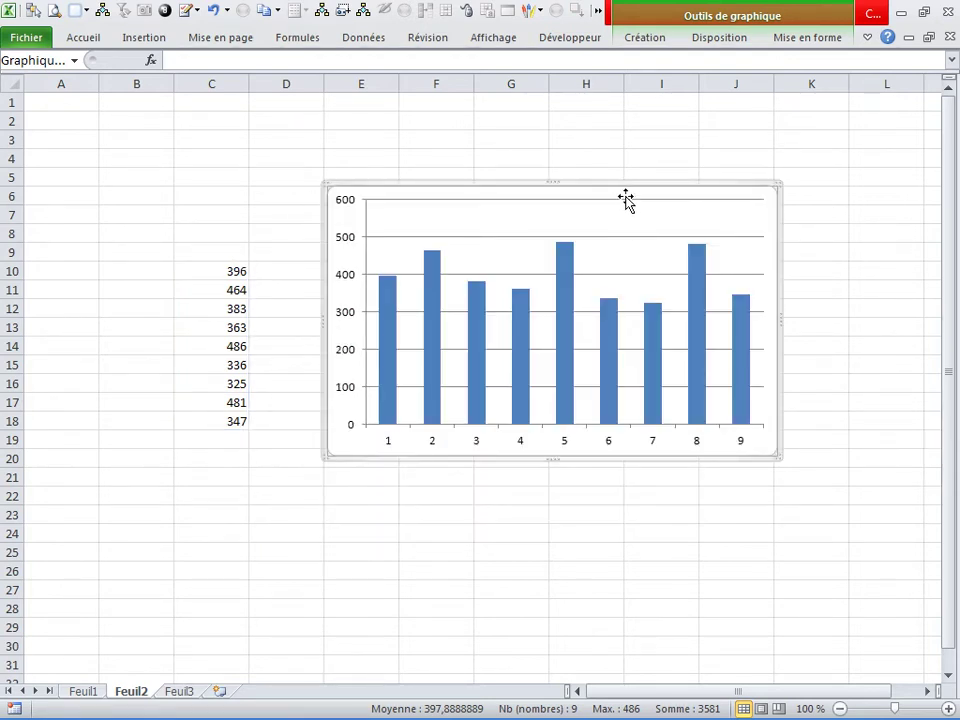
Fill the chart area and plot area with black
right_click(626, 199)
click(765, 161)
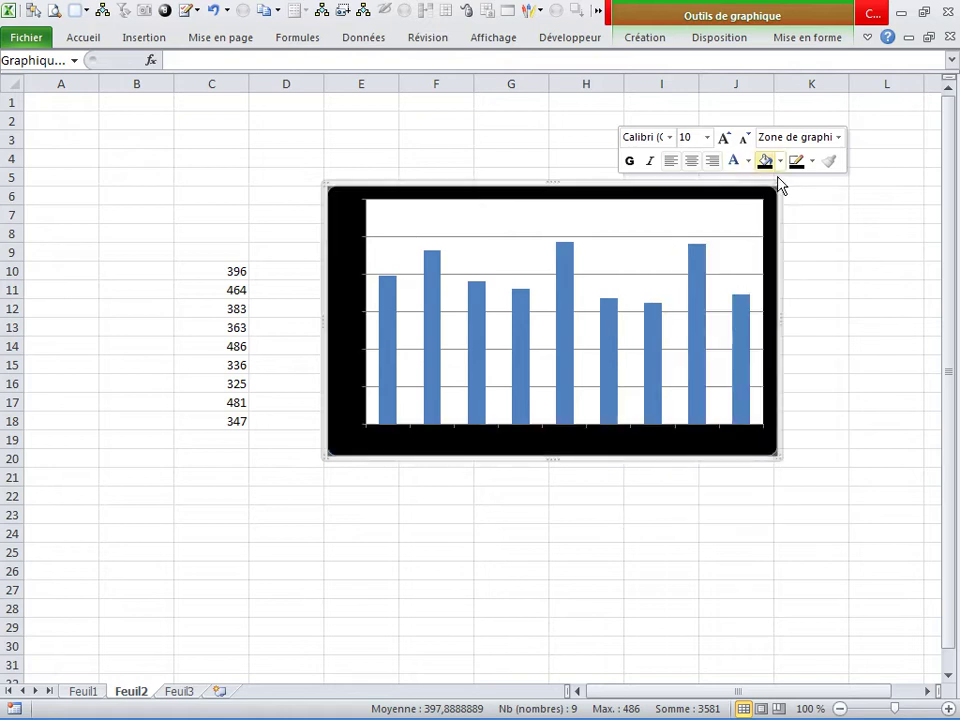
right_click(745, 232)
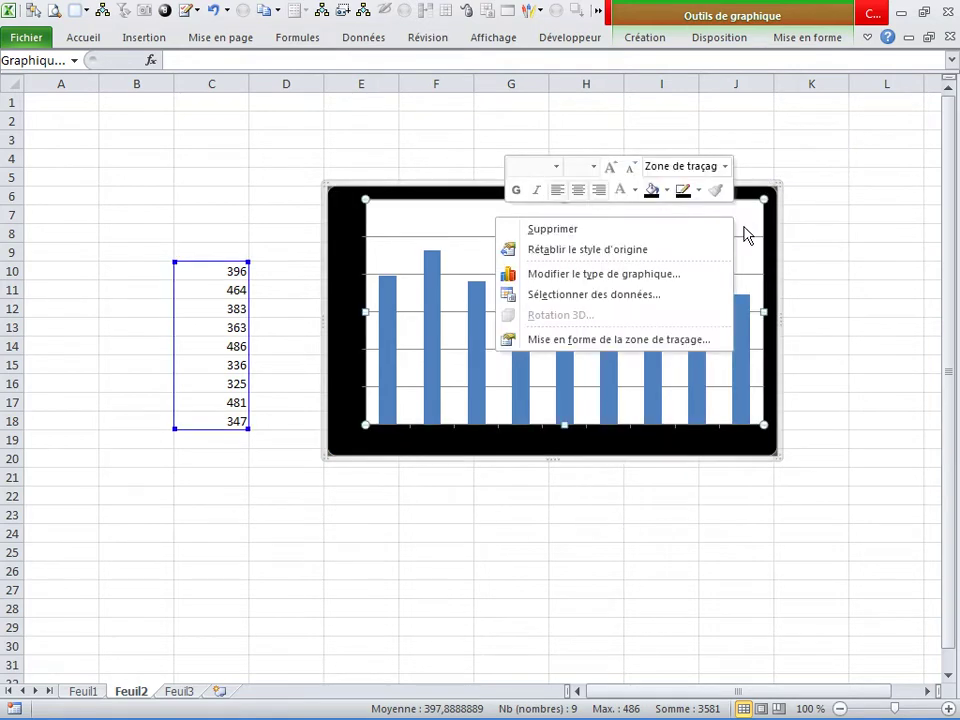
click(651, 190)
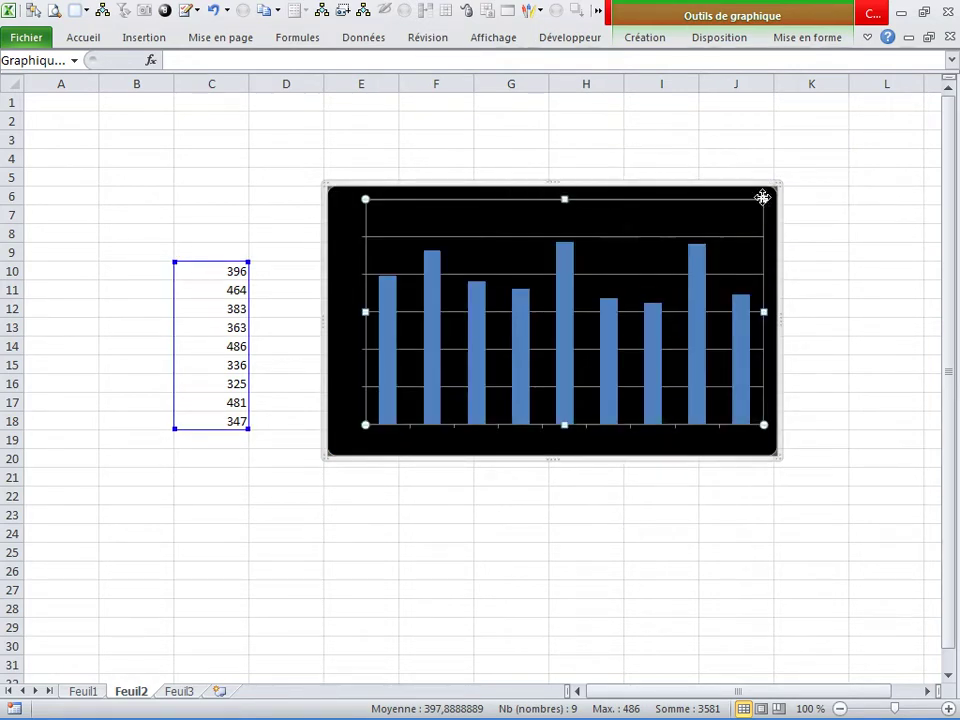
click(764, 200)
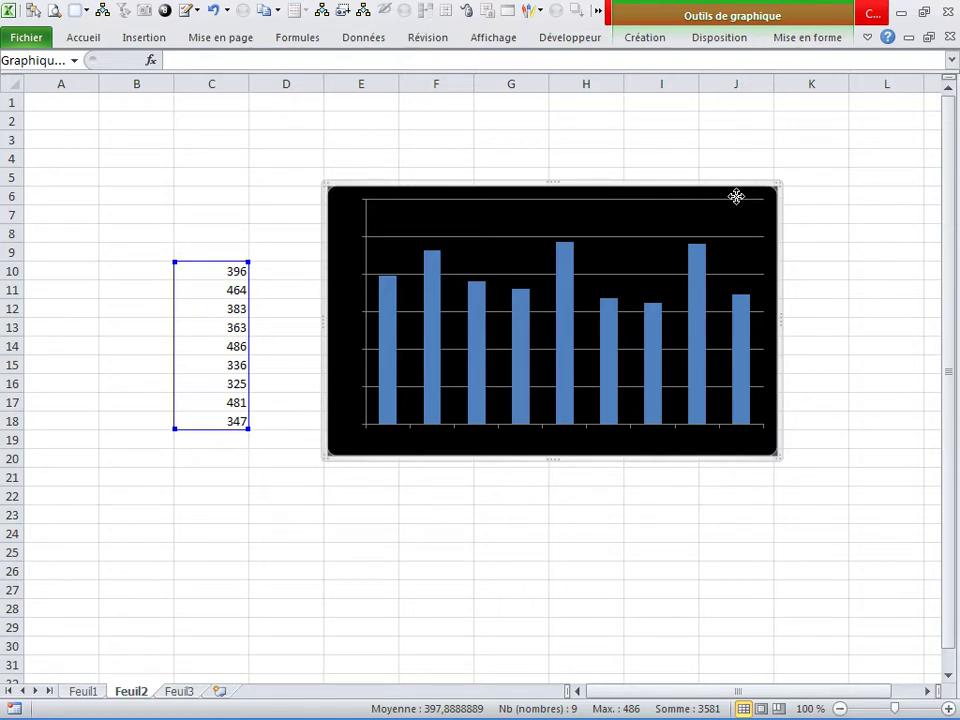
right_click(736, 196)
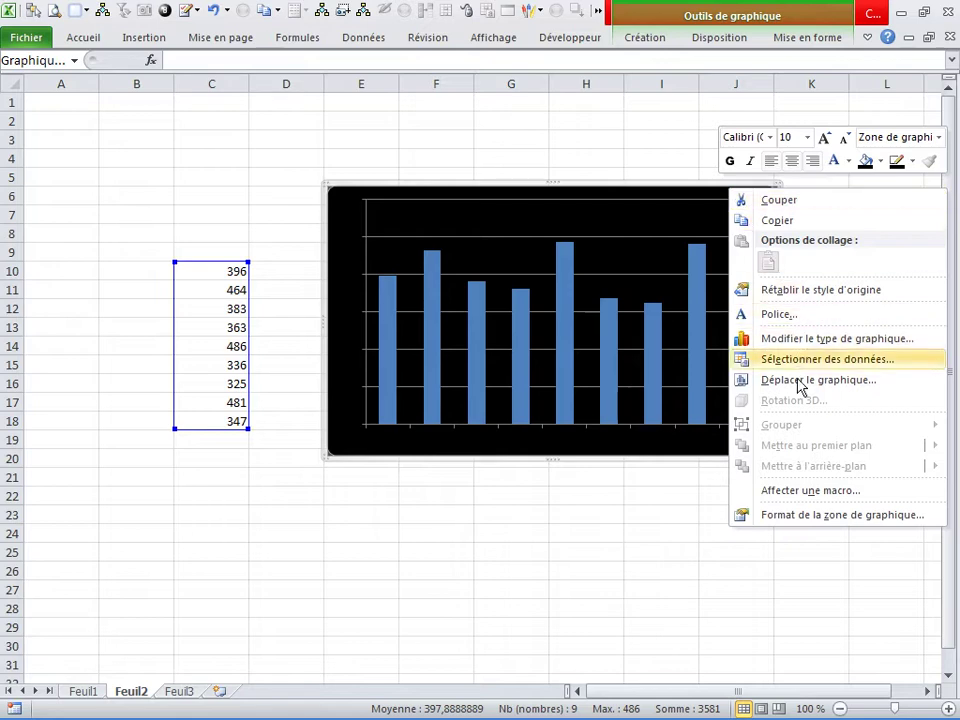
Give the chart area a wood texture fill via Format de la zone de graphique
click(791, 516)
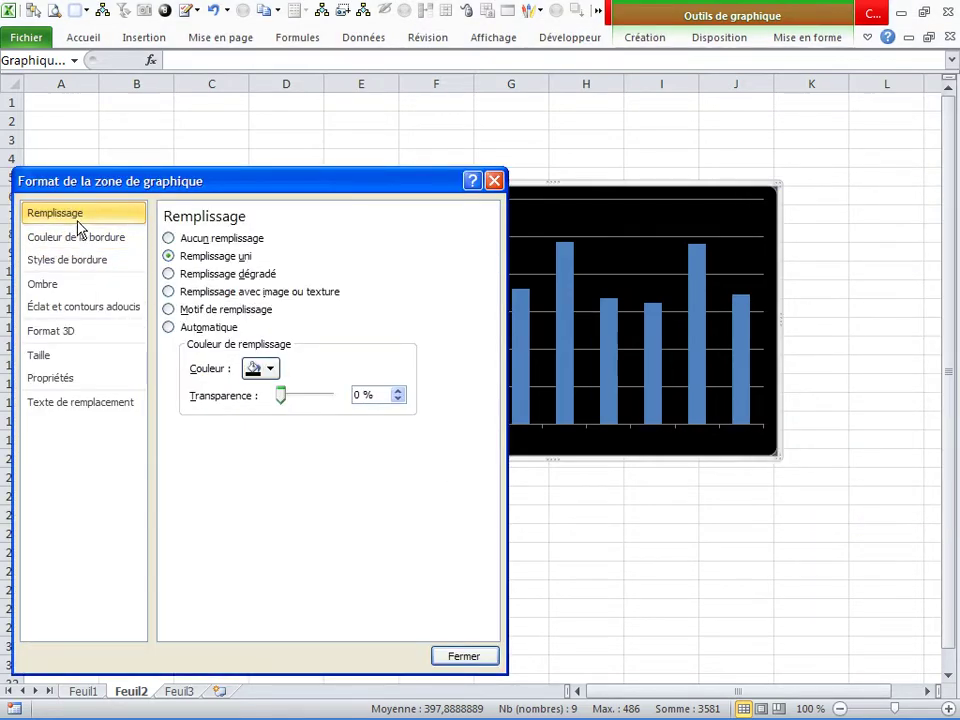
click(182, 292)
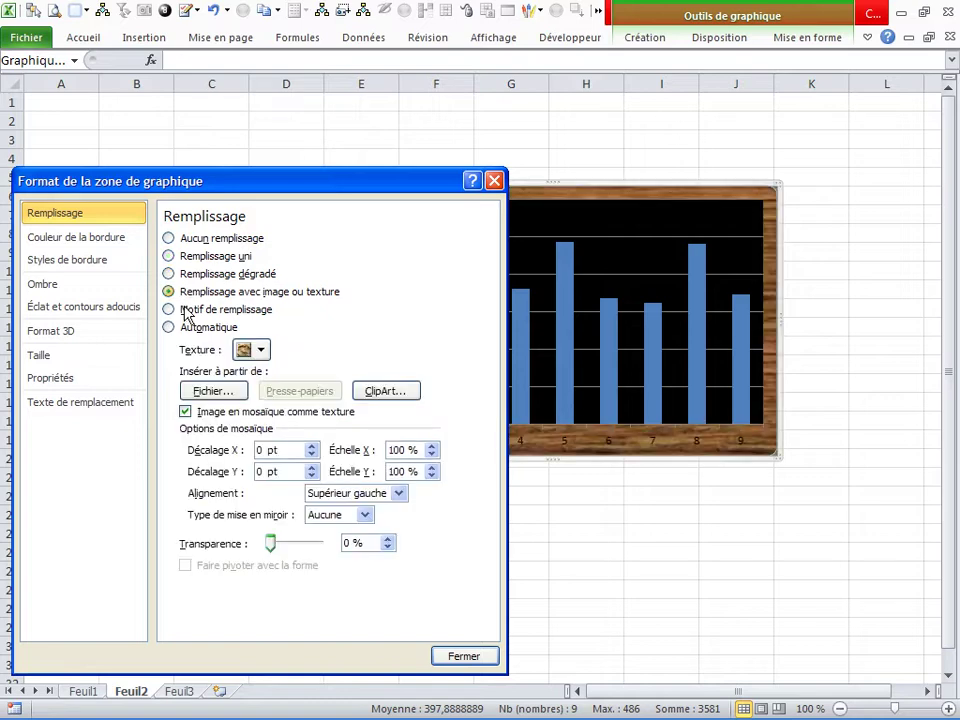
click(253, 349)
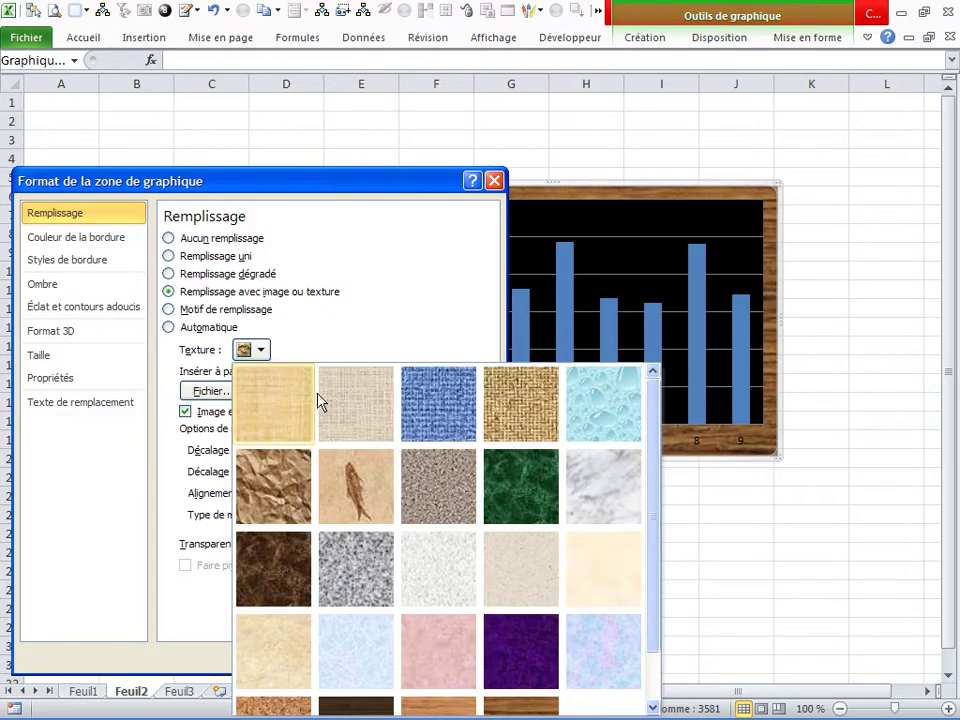
click(478, 274)
drag(455, 181, 476, 108)
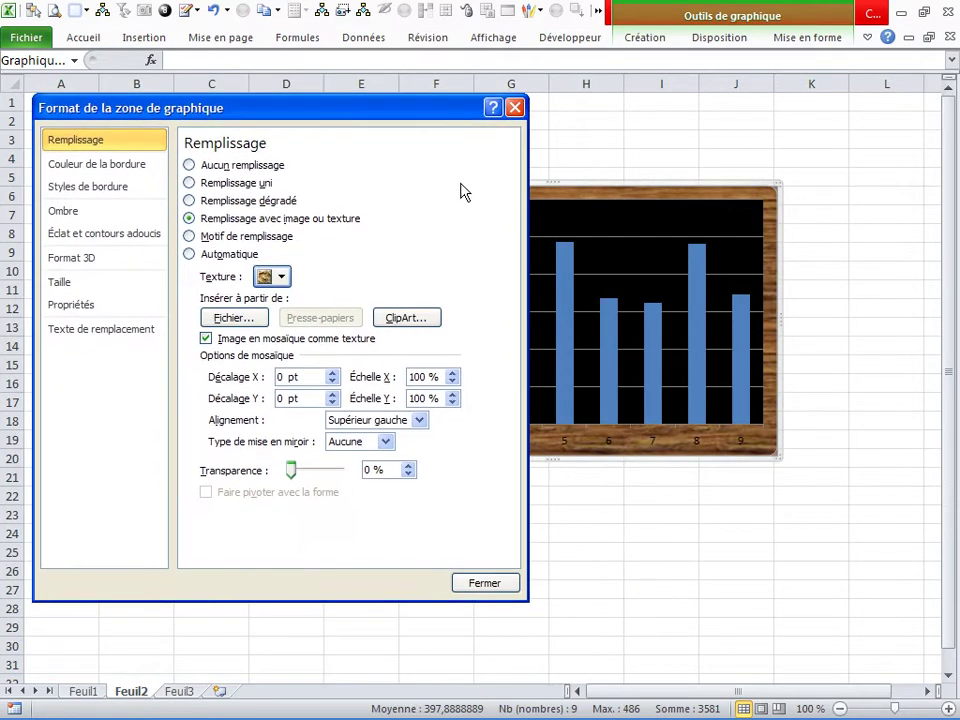
click(281, 277)
click(553, 669)
click(494, 587)
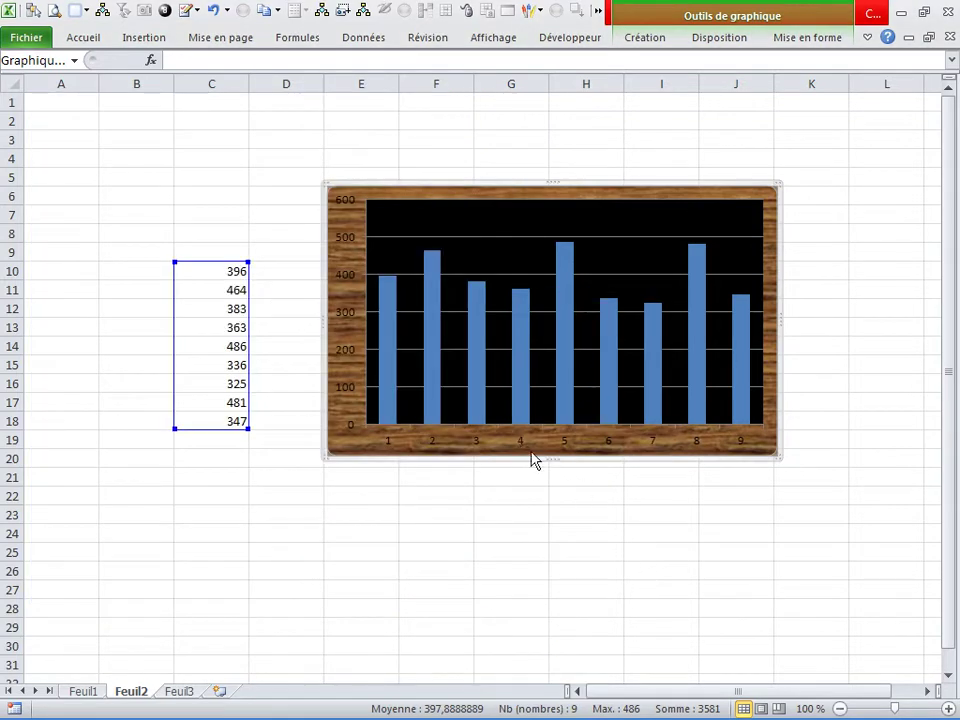
Make the chart's major gridlines grey
click(521, 232)
right_click(520, 232)
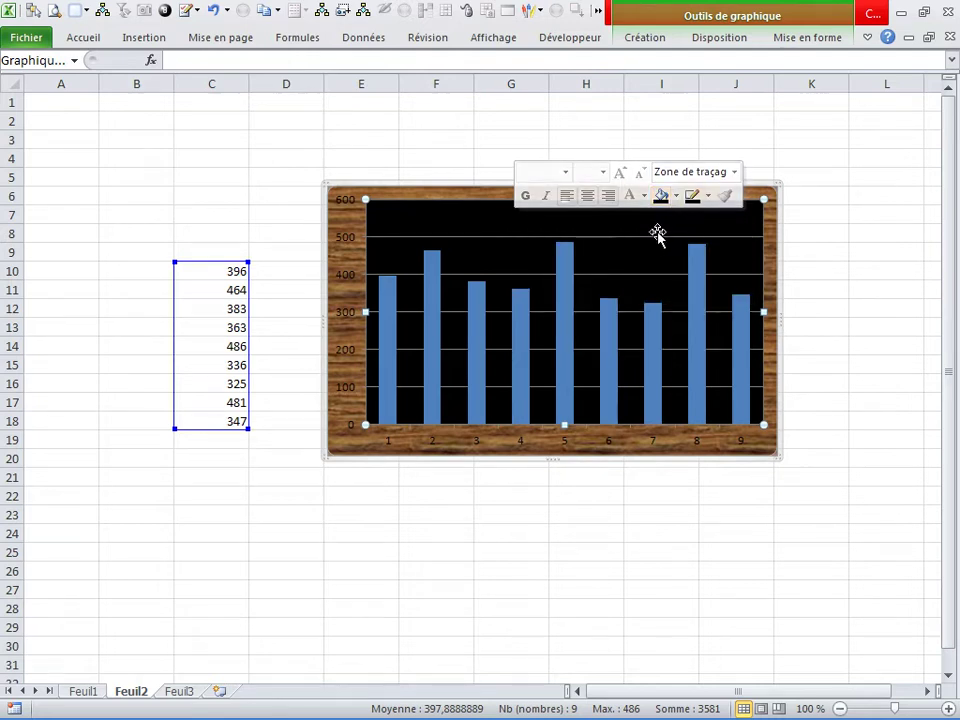
click(645, 253)
right_click(645, 252)
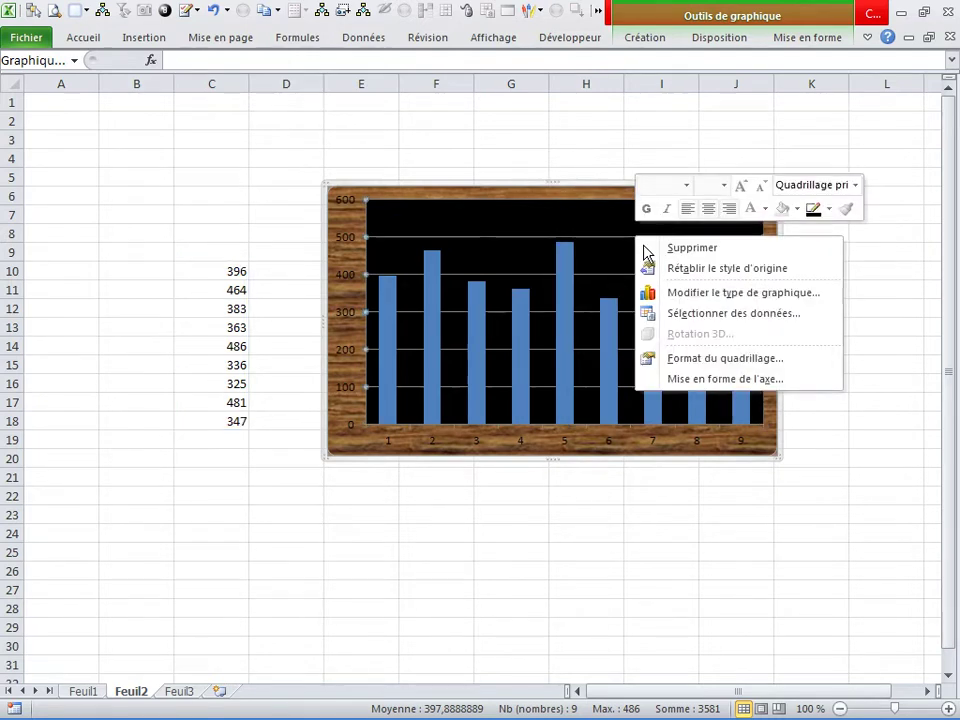
click(828, 209)
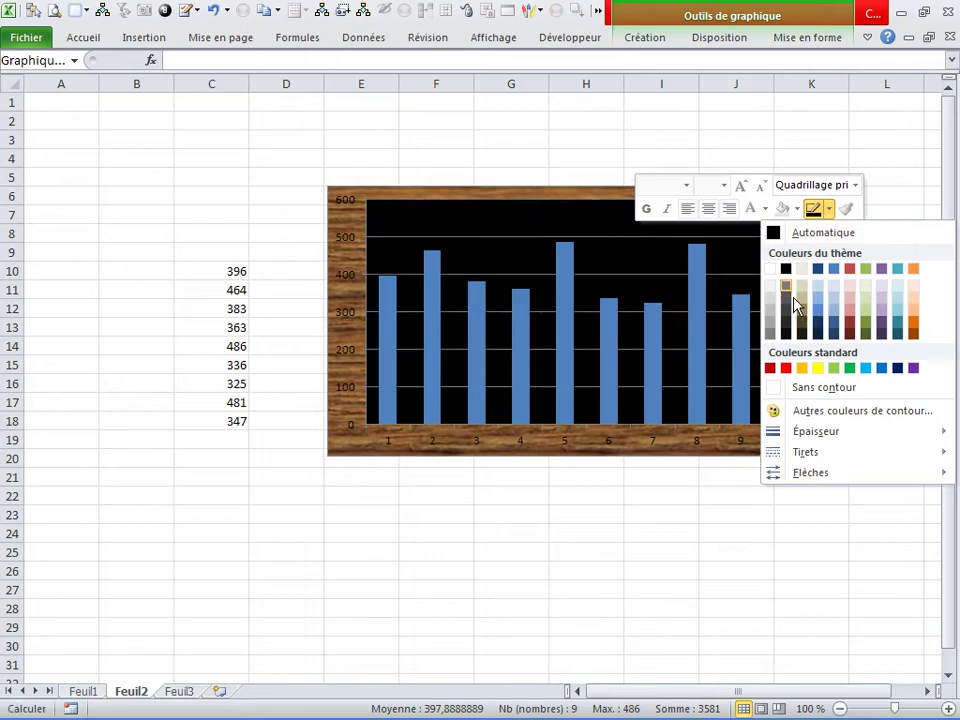
click(794, 316)
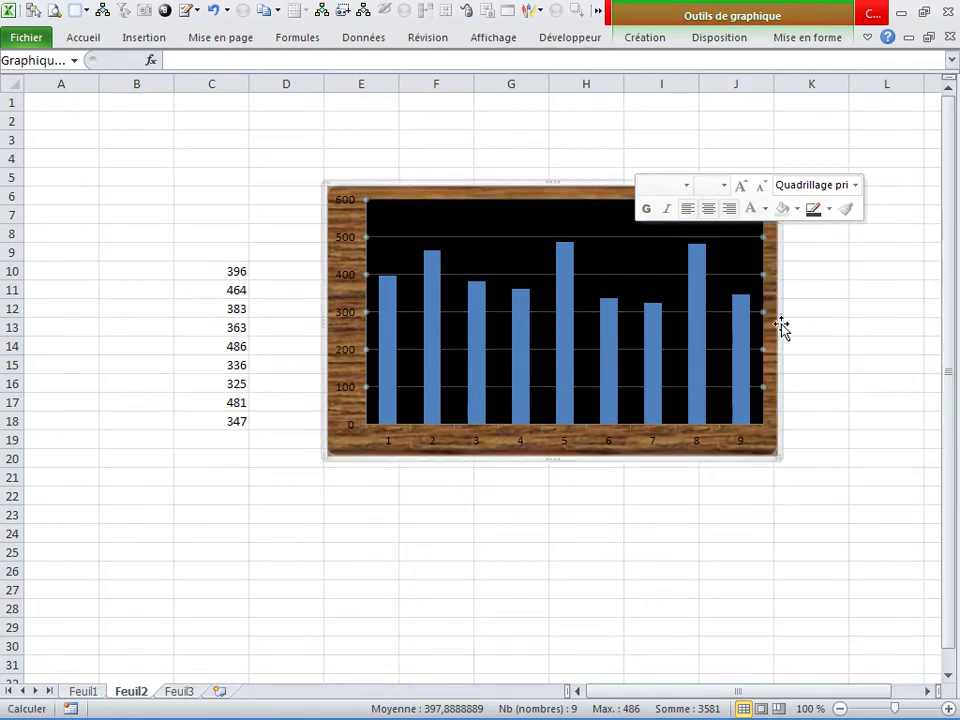
Enlarge the chart, shift it slightly left, and narrow the plot area from its right edge
click(645, 455)
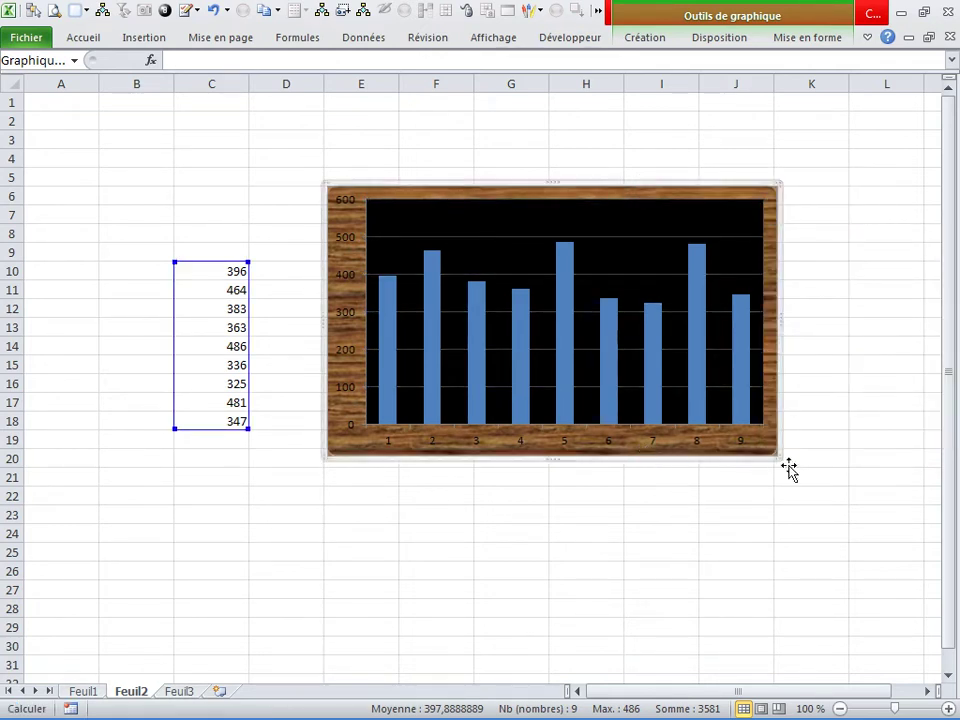
drag(785, 462, 862, 547)
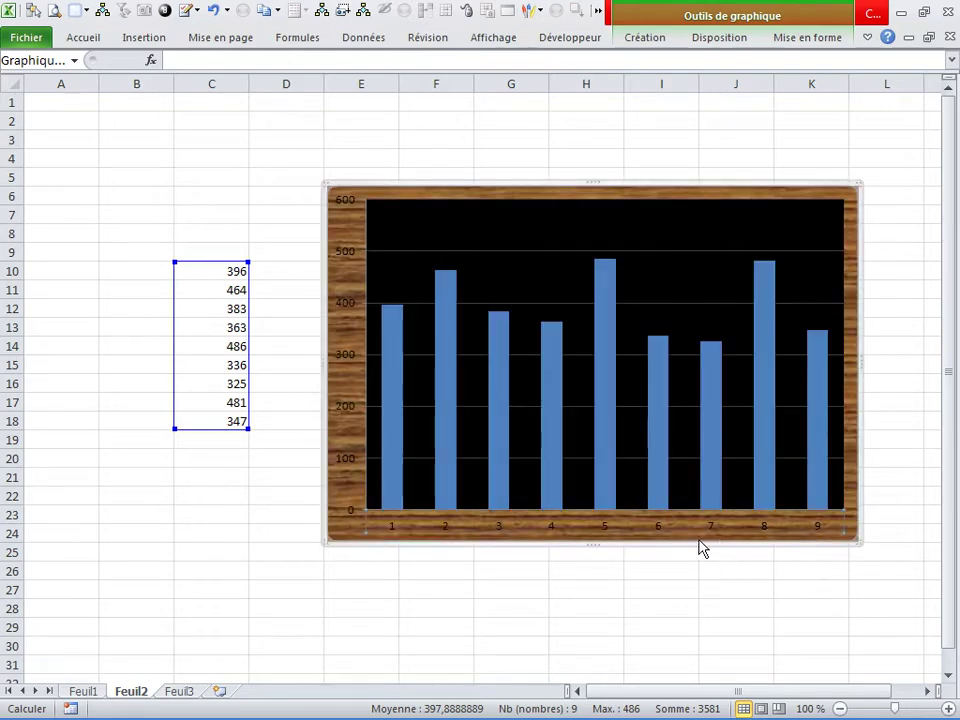
drag(698, 536, 663, 526)
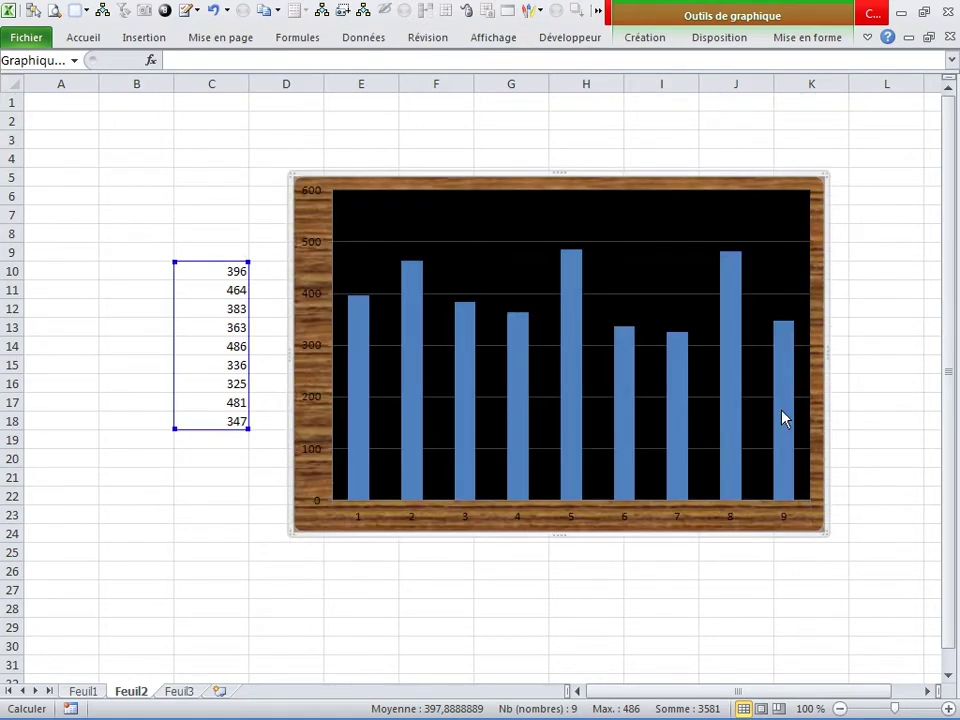
click(792, 350)
click(813, 347)
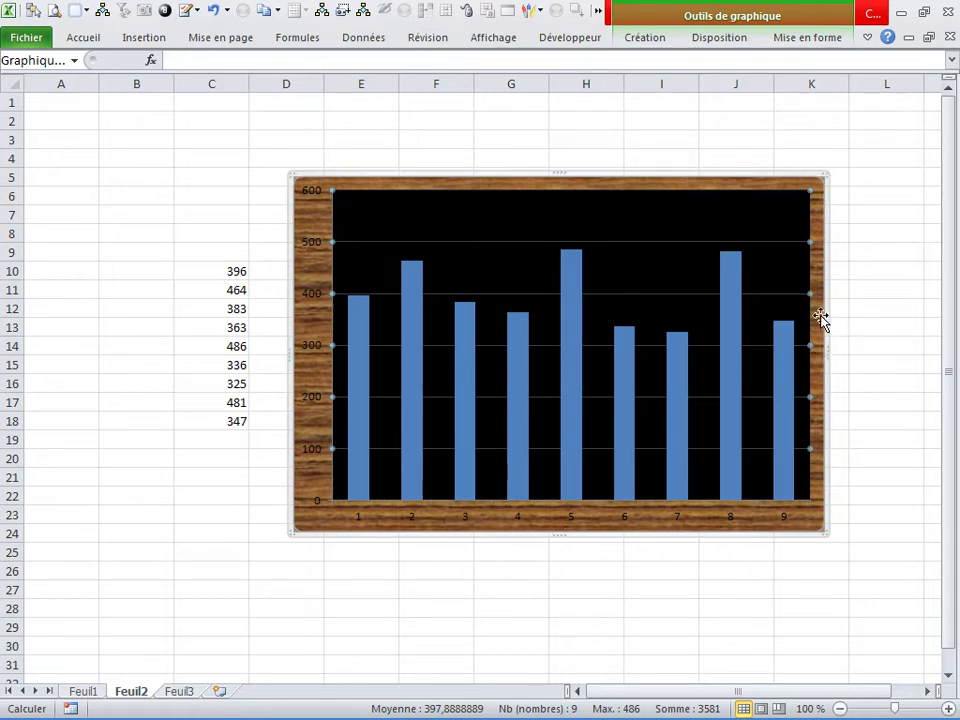
click(810, 321)
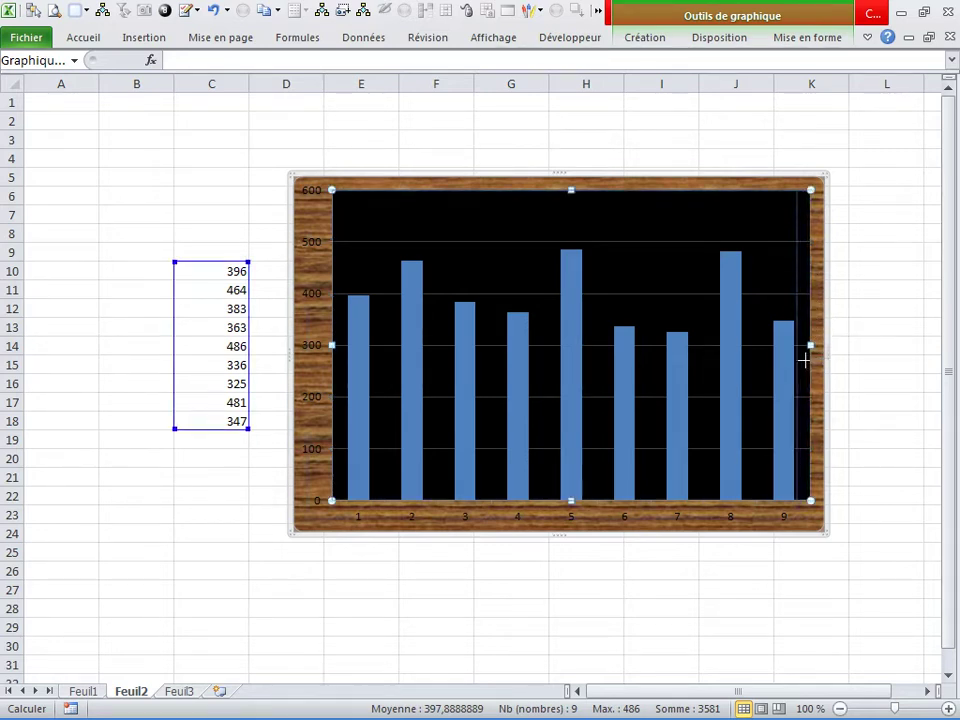
drag(805, 360, 810, 374)
click(830, 360)
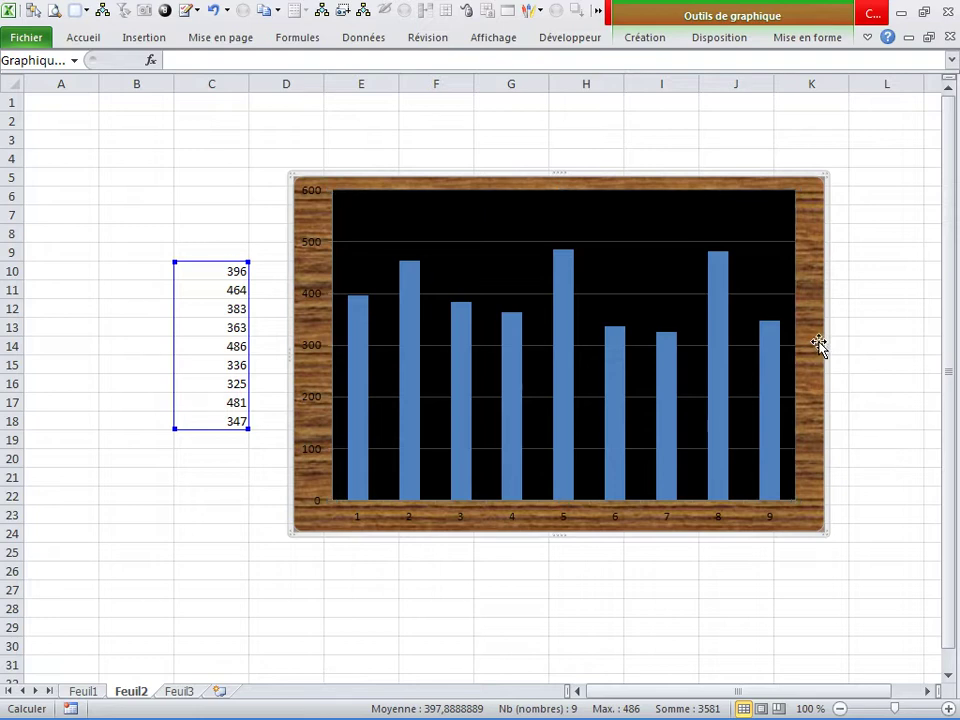
In the chart area's 3-D Format, set the top bevel width to 50 pt
right_click(819, 288)
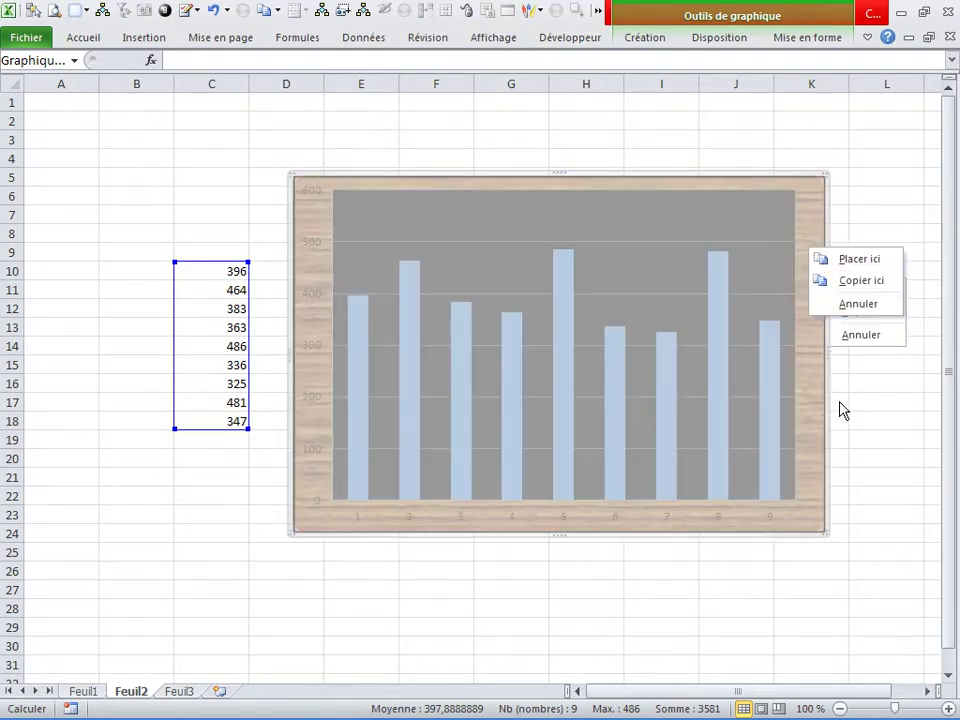
click(840, 388)
right_click(823, 343)
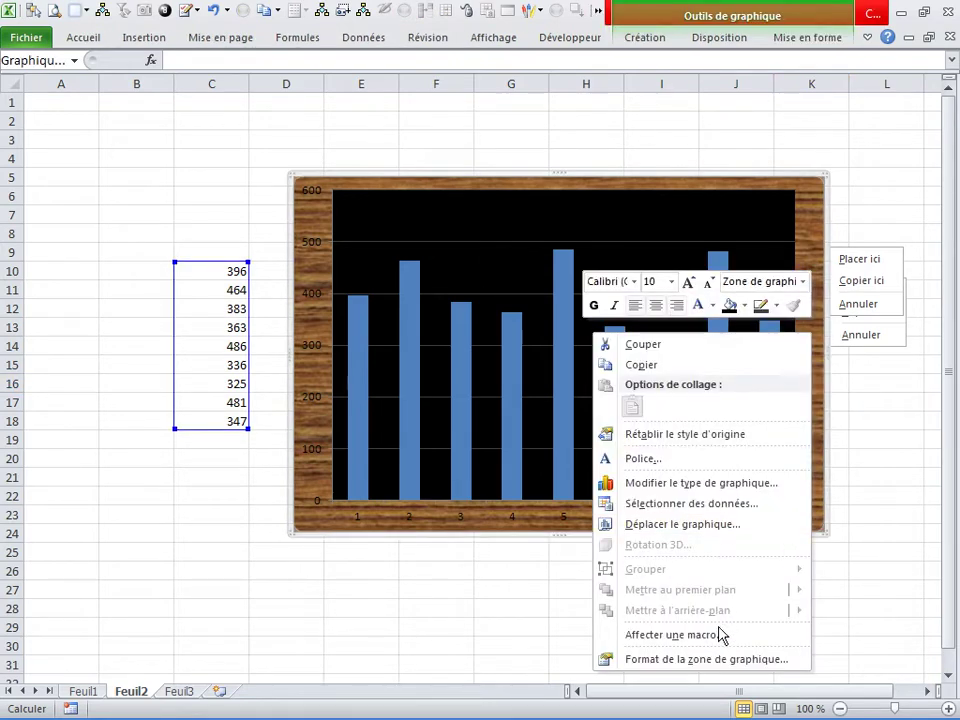
click(690, 659)
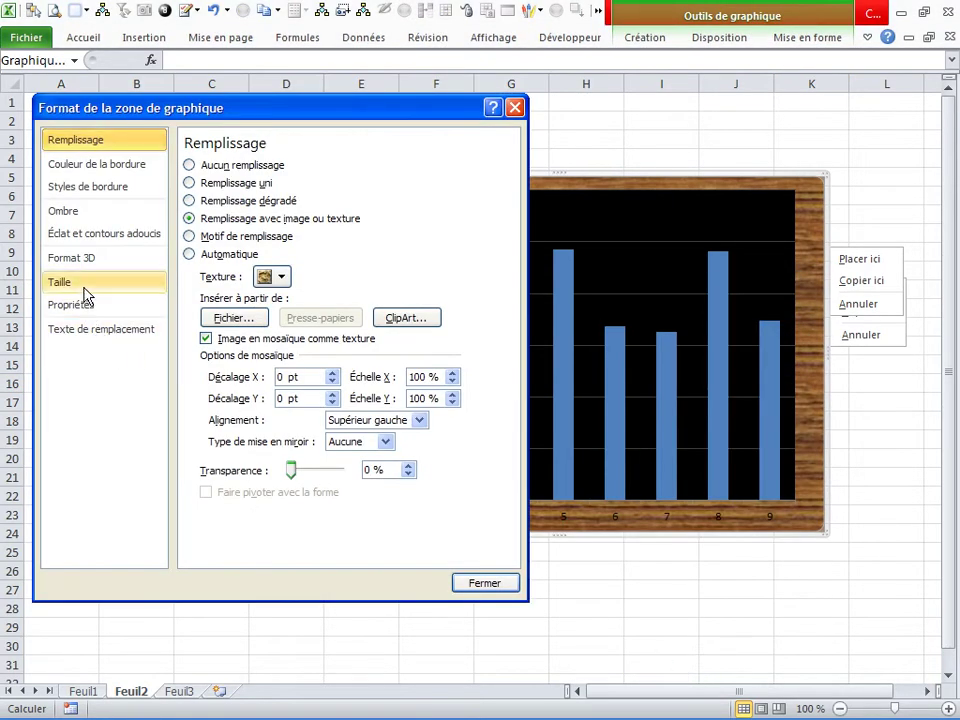
click(88, 262)
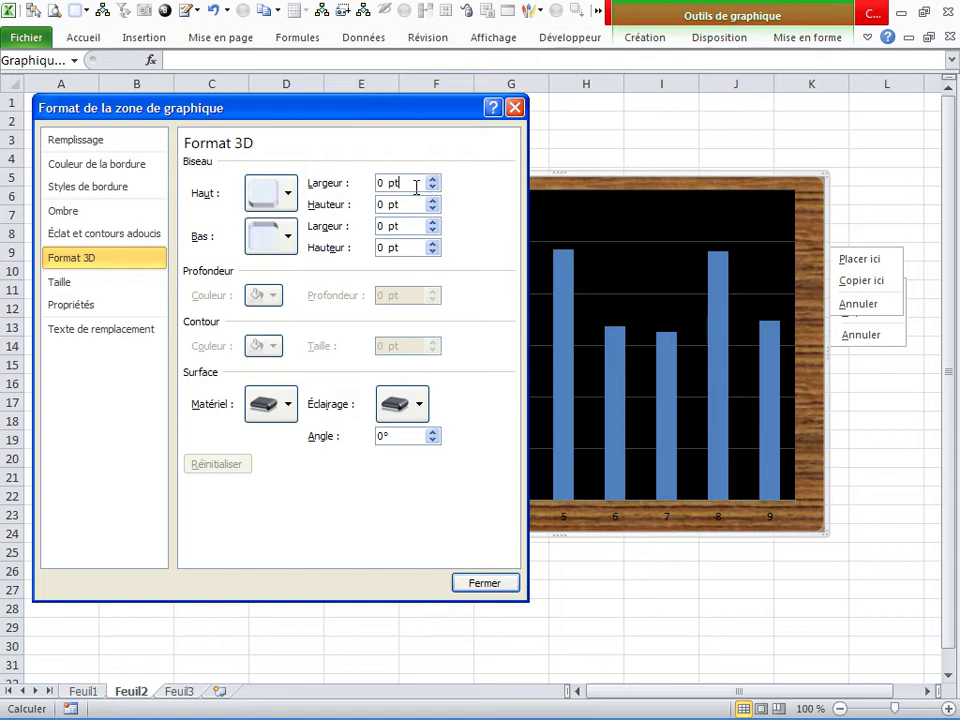
text(50)
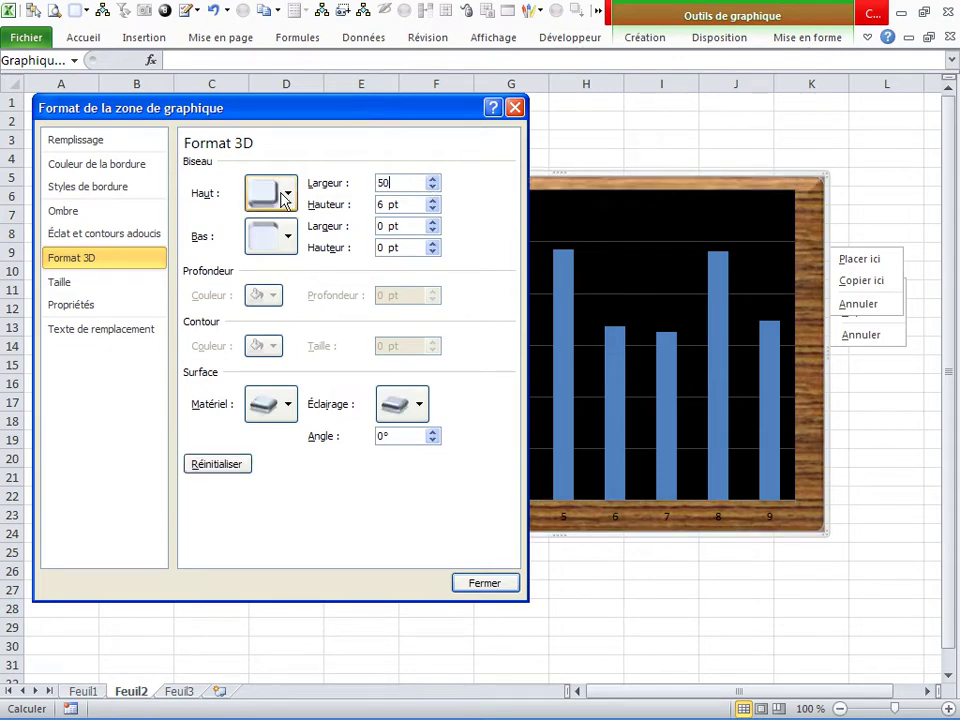
drag(465, 131, 478, 350)
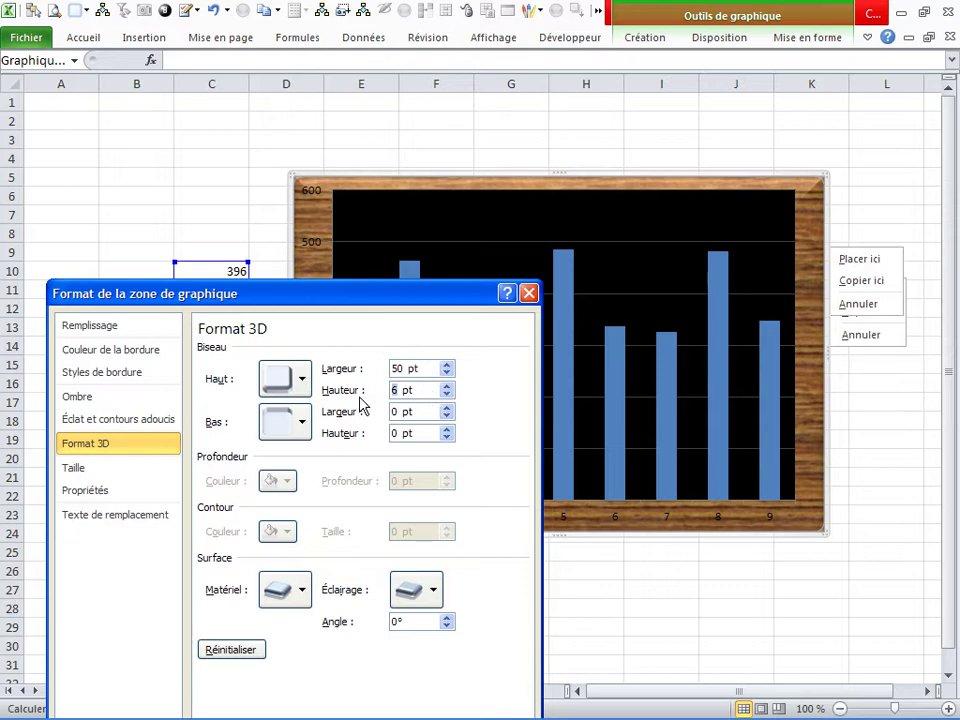
Set the remaining top and bottom bevel values to 50 pt and close the dialog
drag(425, 390, 386, 414)
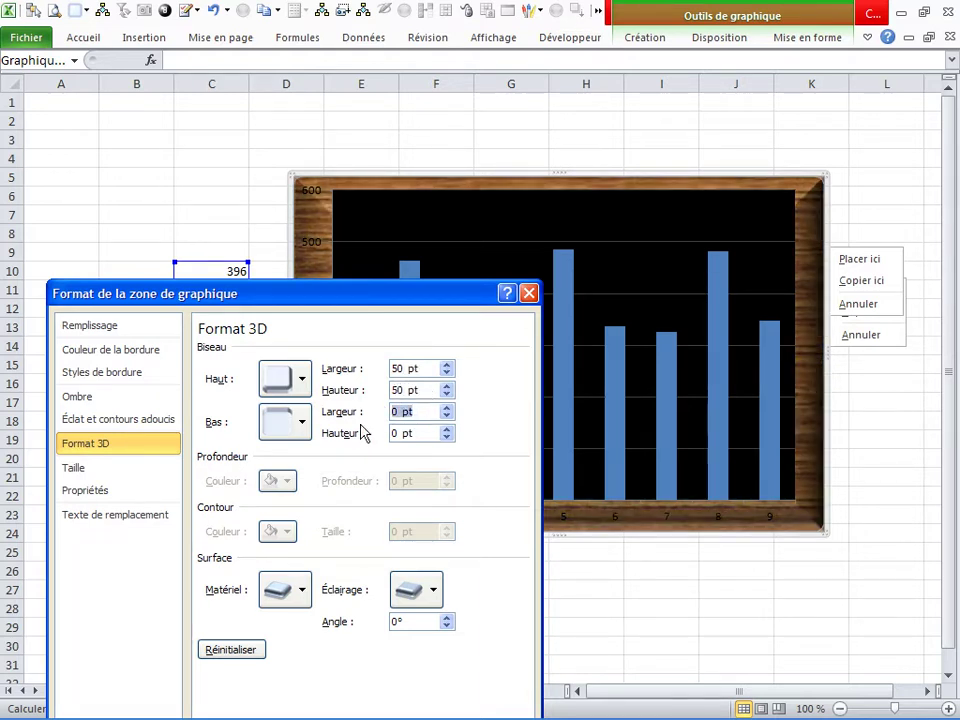
text(50)
key(Tab)
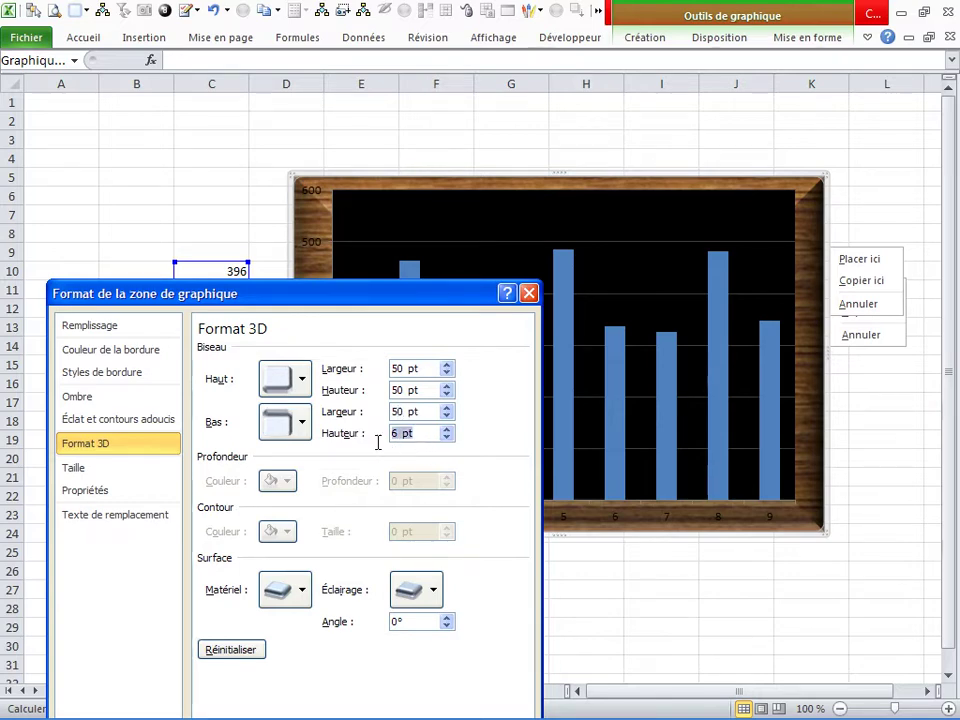
text(50)
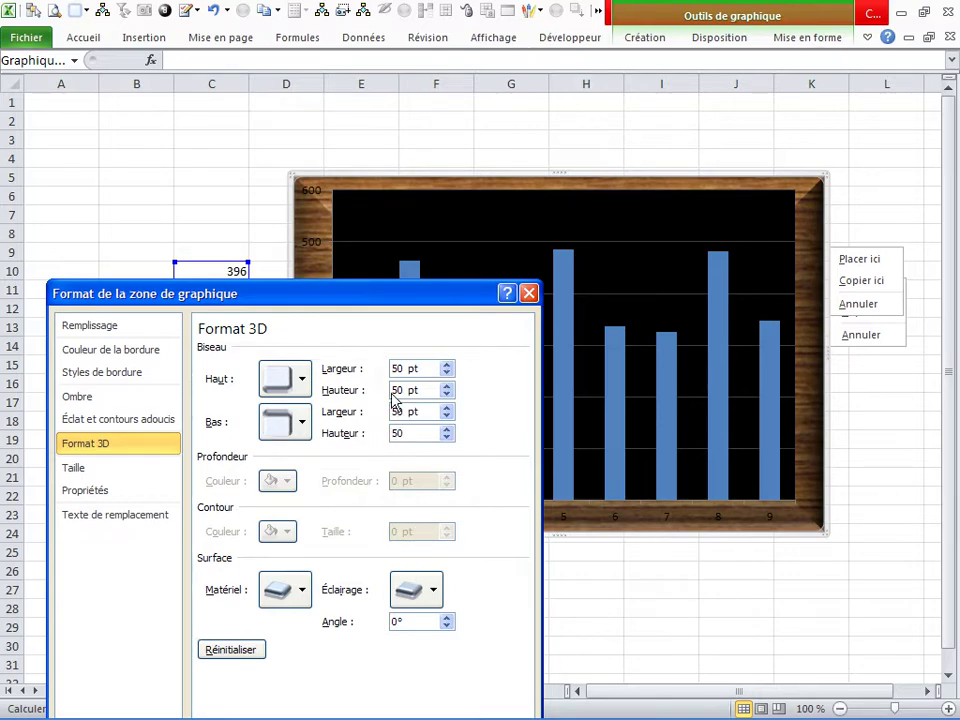
drag(399, 293, 432, 178)
click(519, 656)
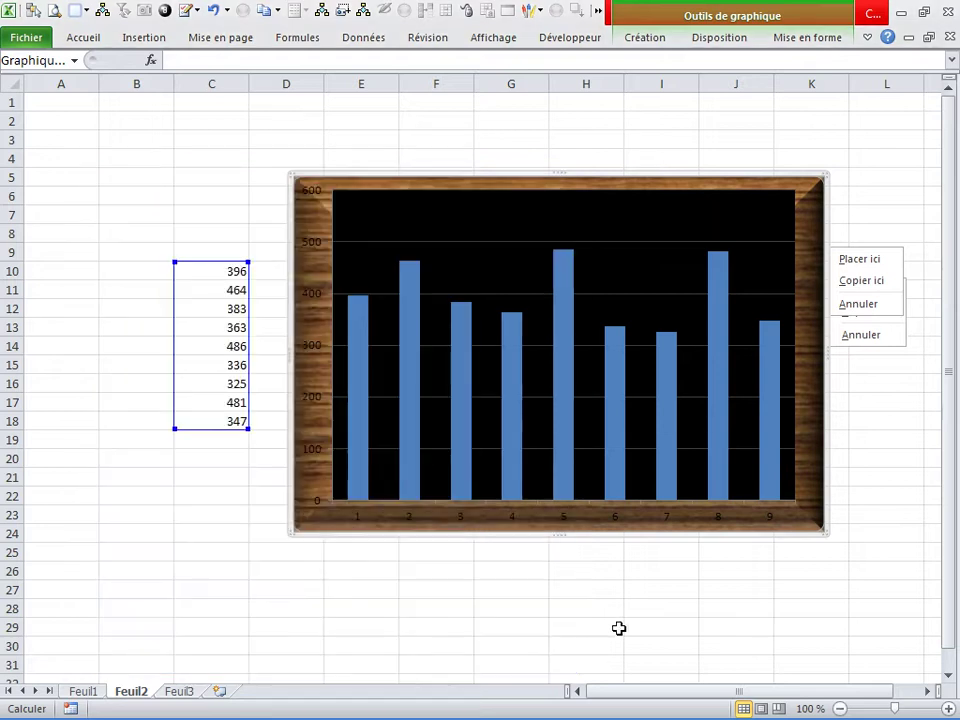
click(619, 626)
Shrink the plot area slightly from its top-right corner
click(890, 412)
click(172, 440)
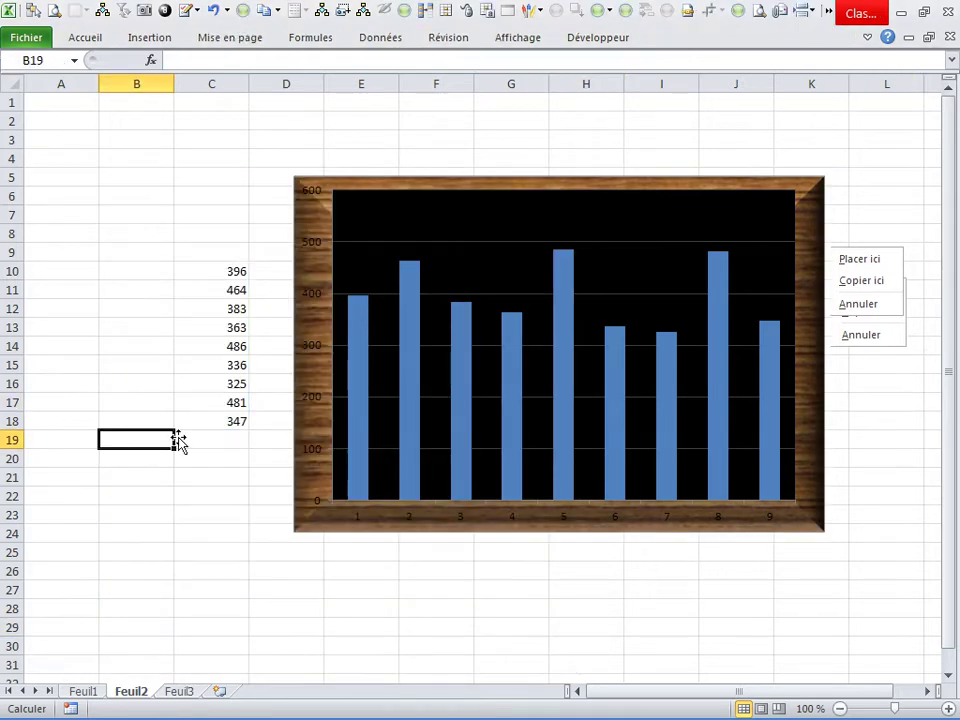
click(750, 220)
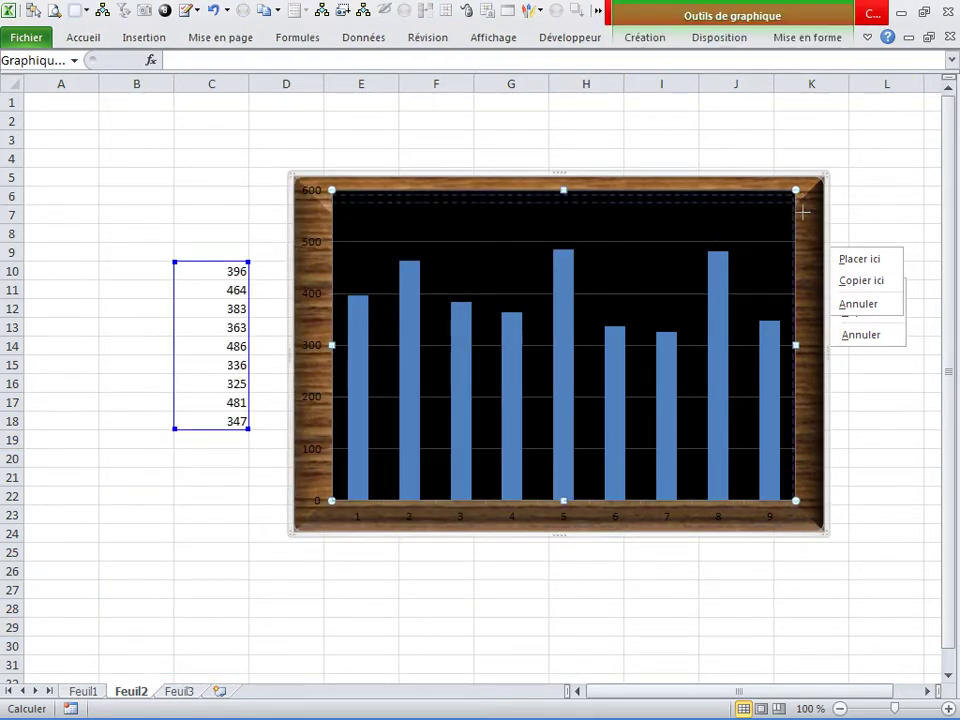
drag(800, 202, 790, 217)
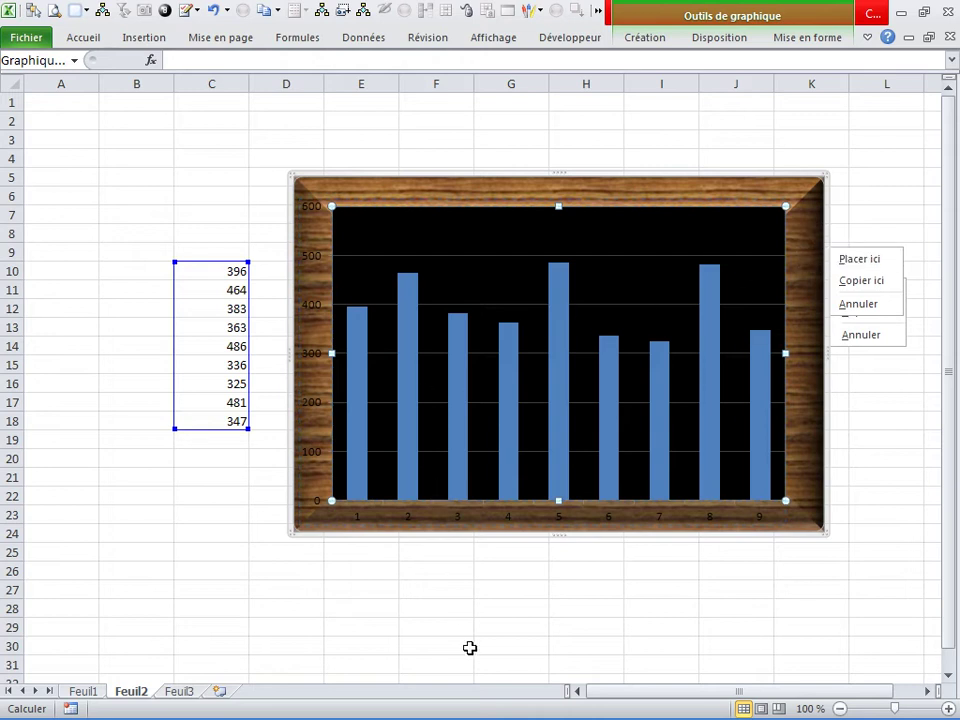
click(505, 627)
Turn the horizontal and vertical axis labels white
click(571, 527)
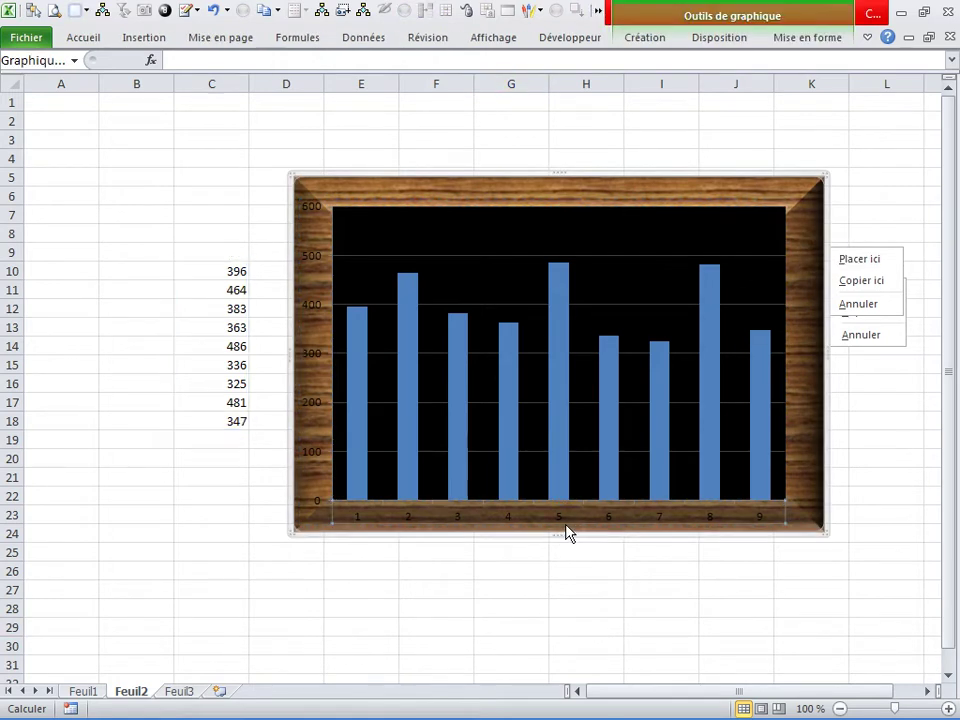
right_click(562, 520)
click(671, 489)
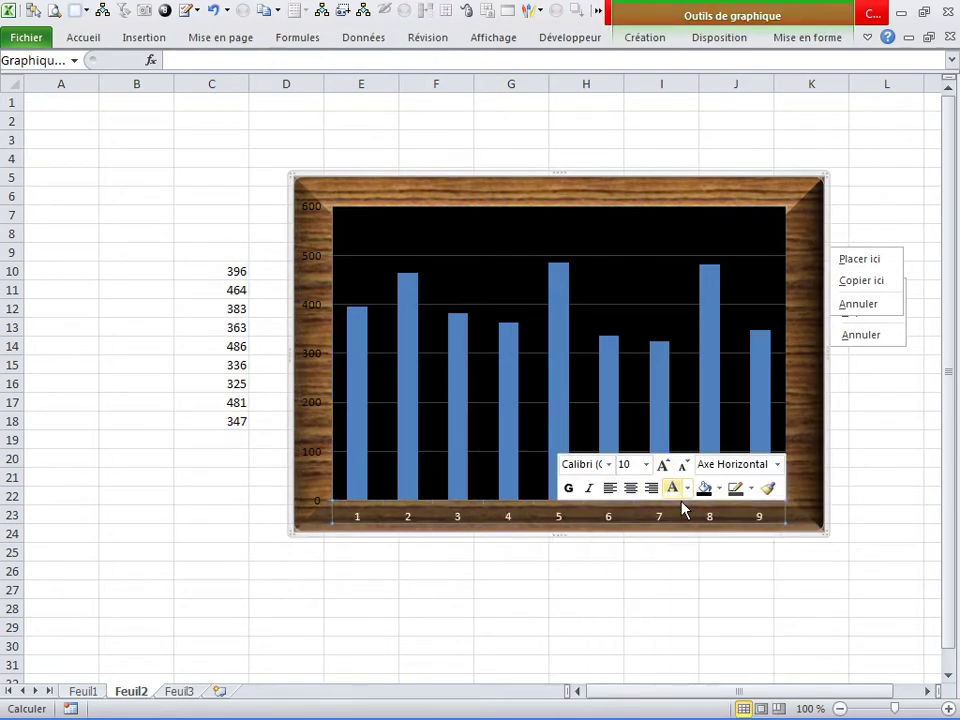
click(661, 589)
click(325, 372)
right_click(327, 370)
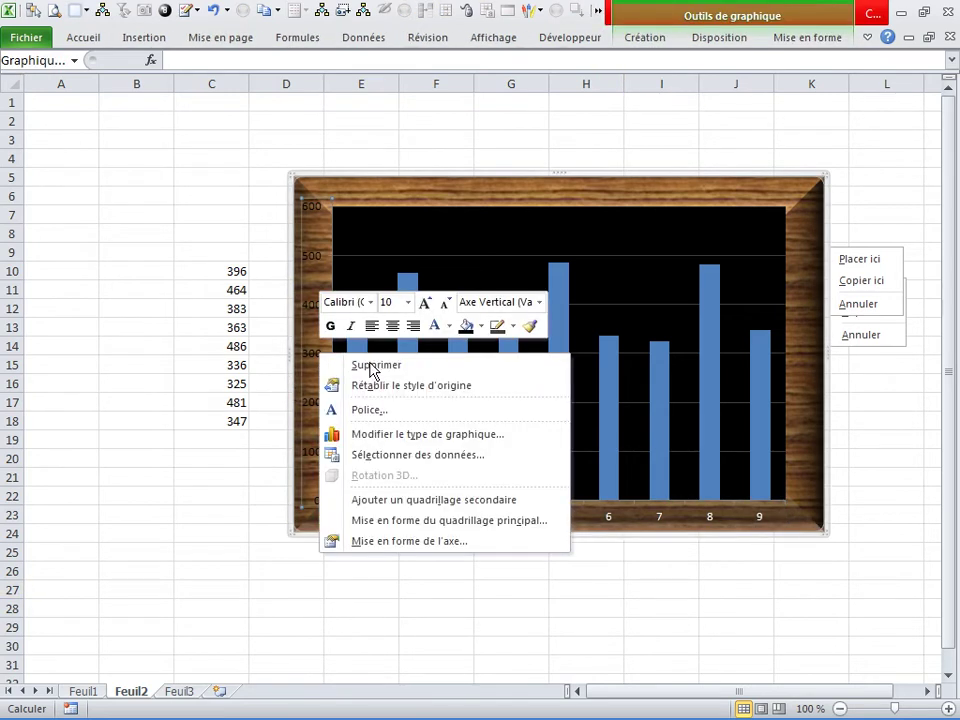
click(434, 326)
click(557, 573)
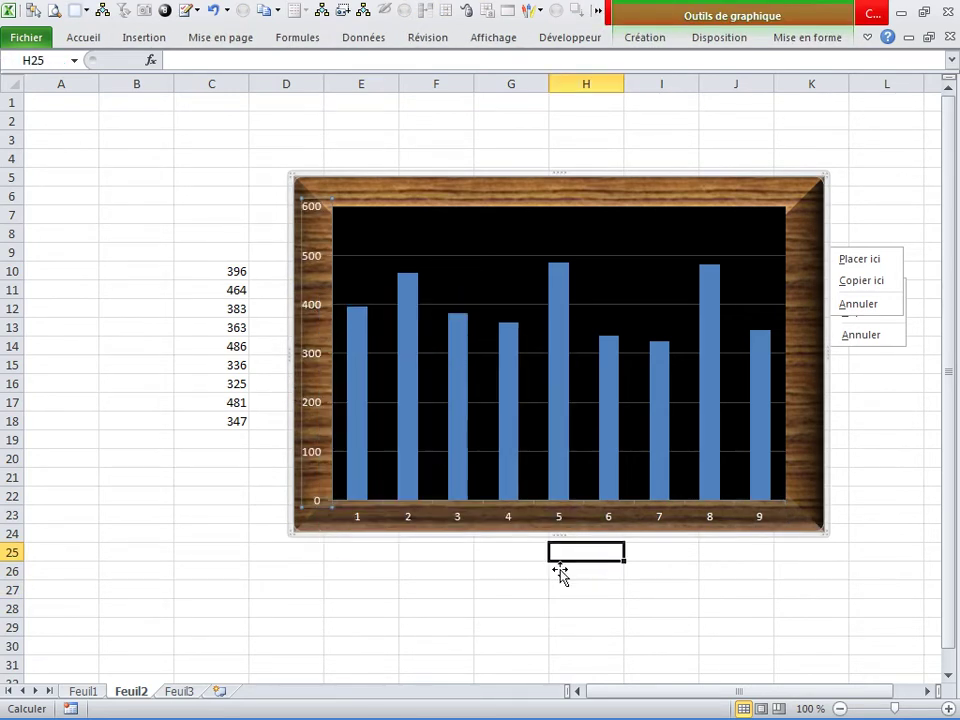
Change the column chart to an exploded 3D pie chart
click(575, 336)
right_click(575, 336)
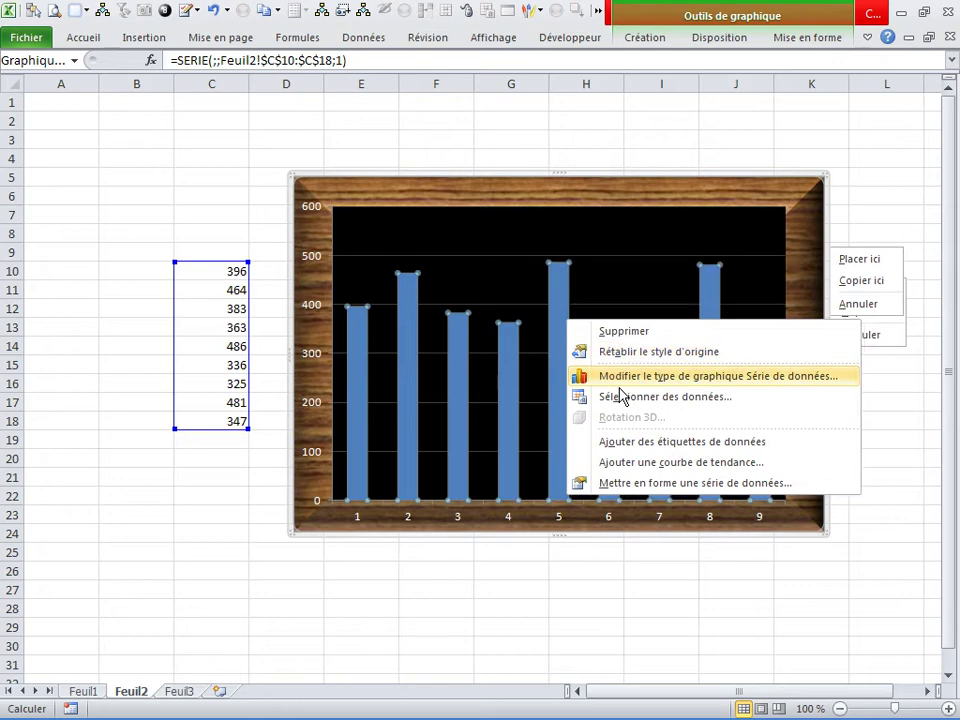
click(620, 372)
scroll(425, 345, down, 3)
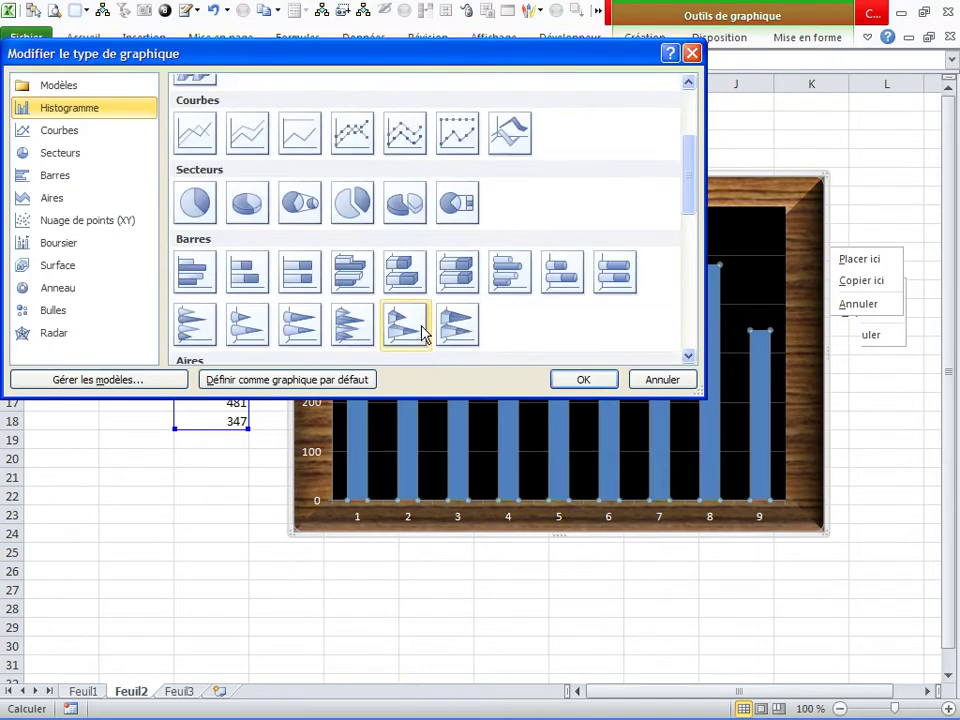
click(400, 212)
click(583, 386)
Give the pie slices rounded top and bottom bevels of 560 pt
click(675, 379)
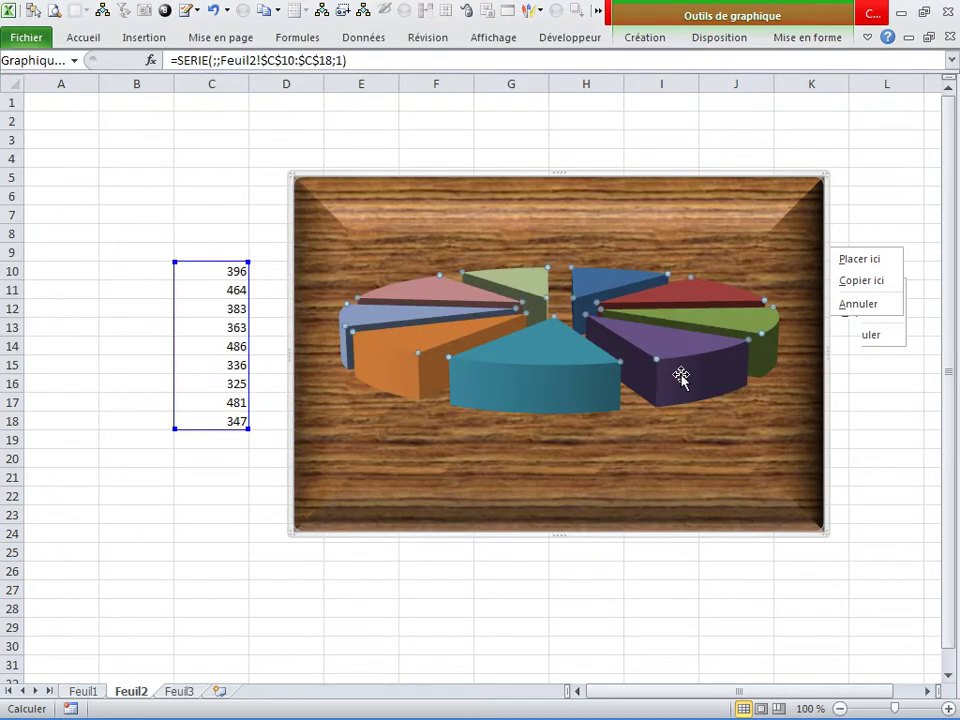
right_click(675, 380)
click(506, 531)
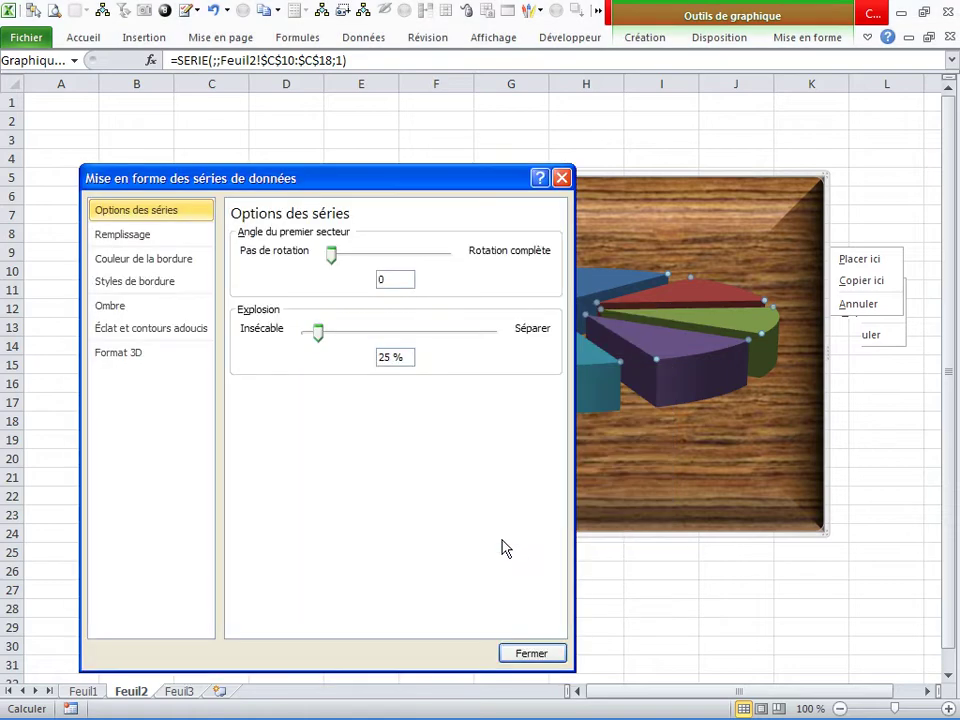
click(145, 352)
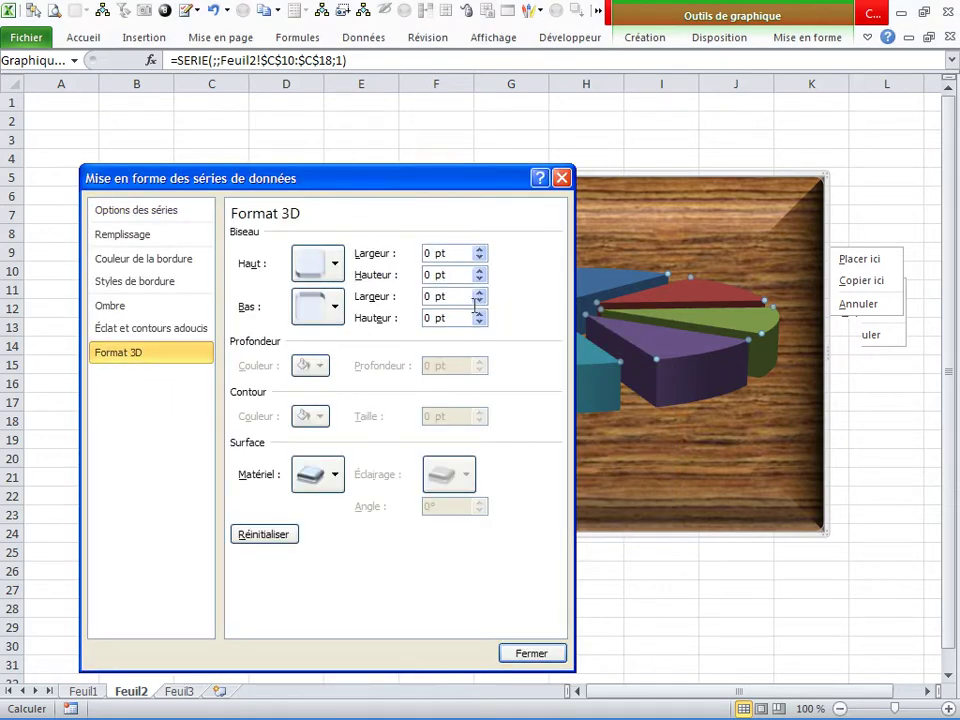
click(479, 250)
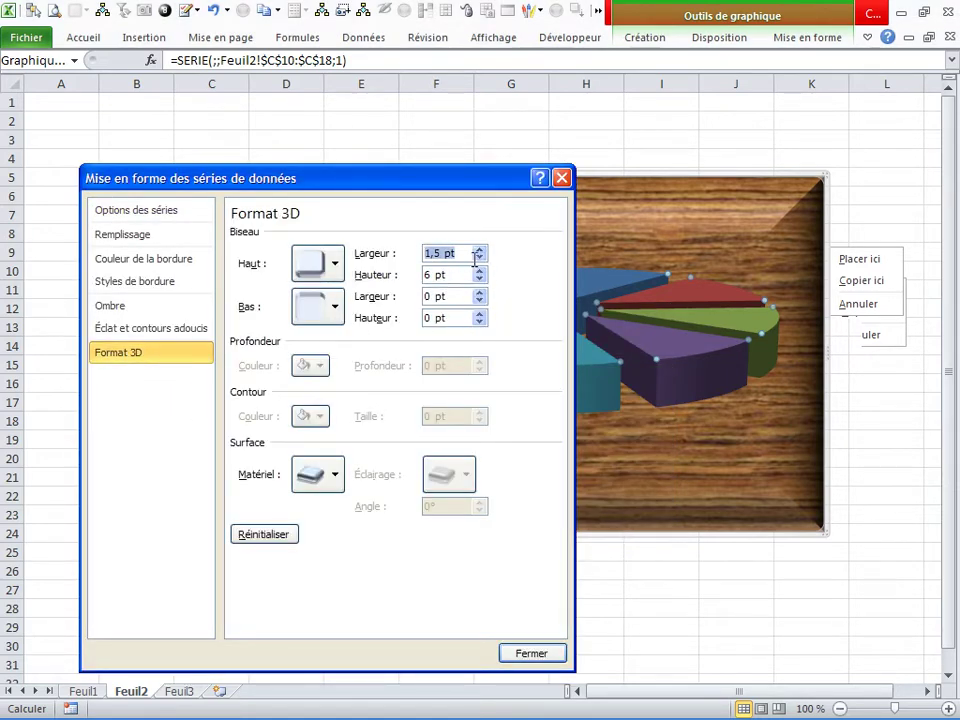
text(5)
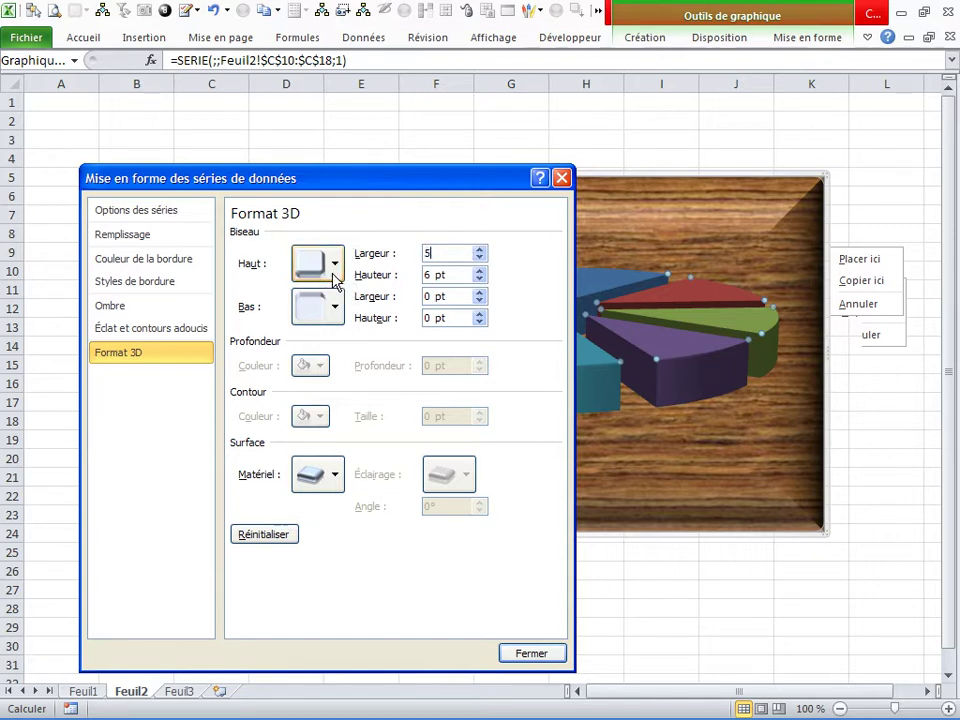
text(60)
key(Tab)
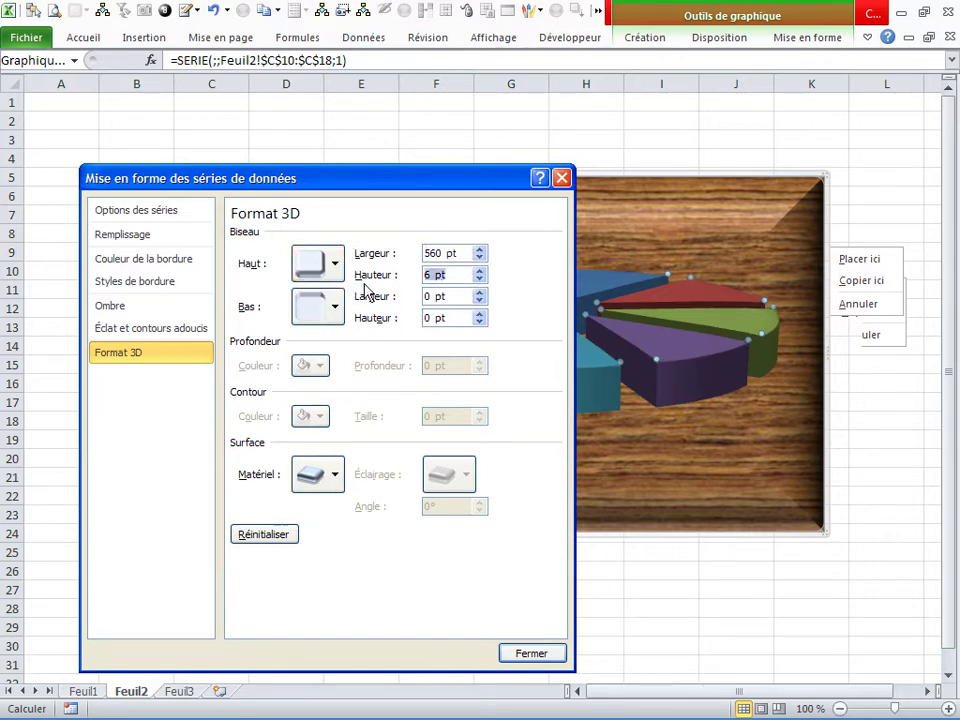
text(60)
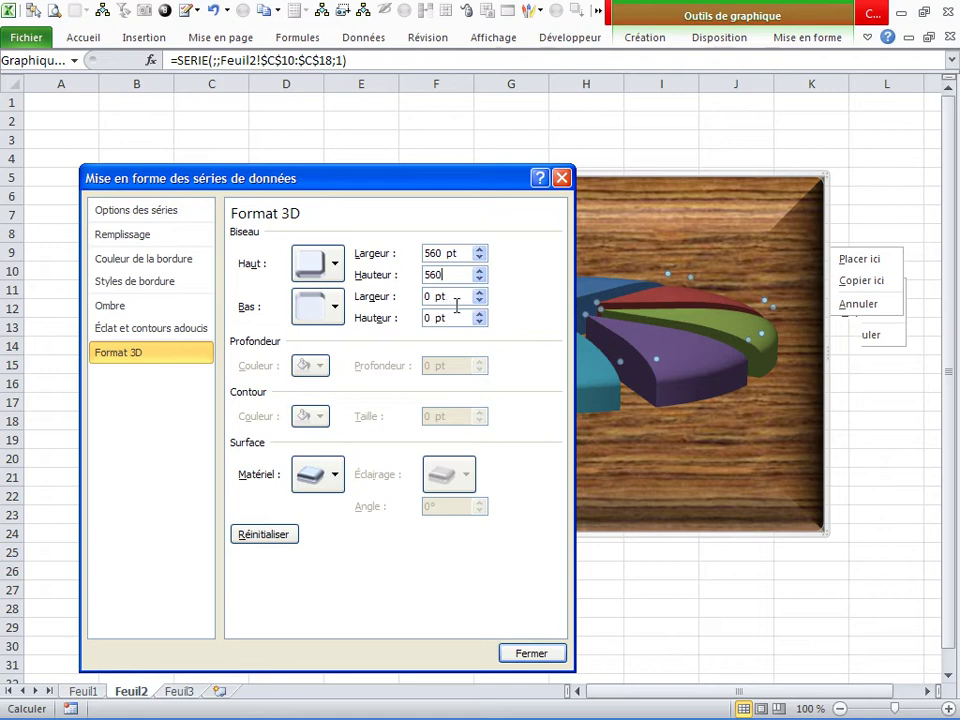
key(Tab)
text(560)
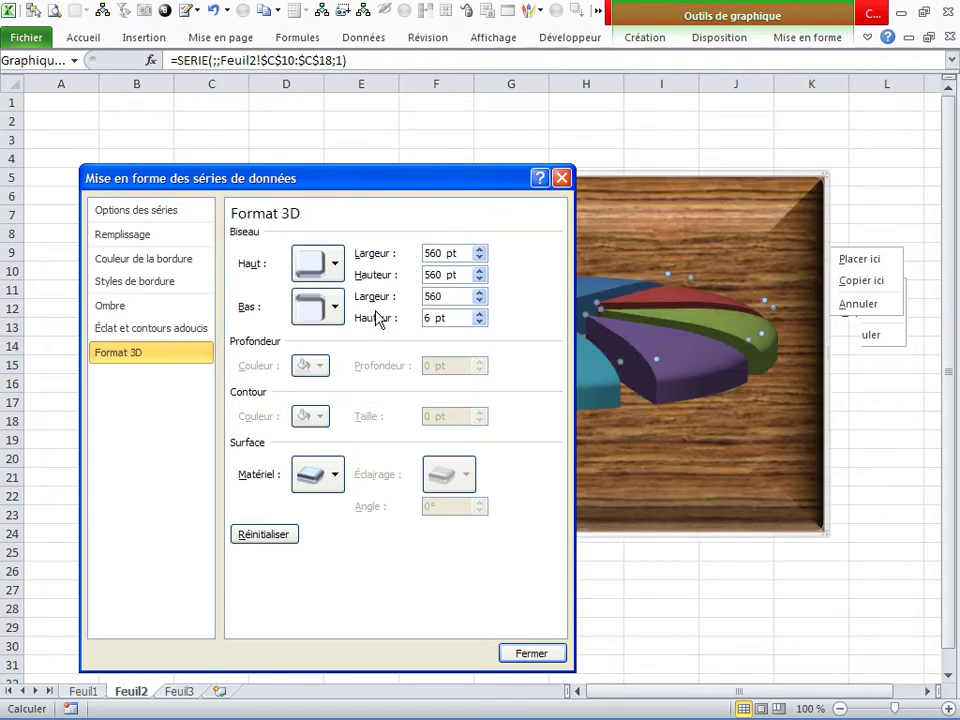
key(Tab)
Set the bottom bevel height to 560 pt and close the series formatting
text(5)
text(60)
click(531, 654)
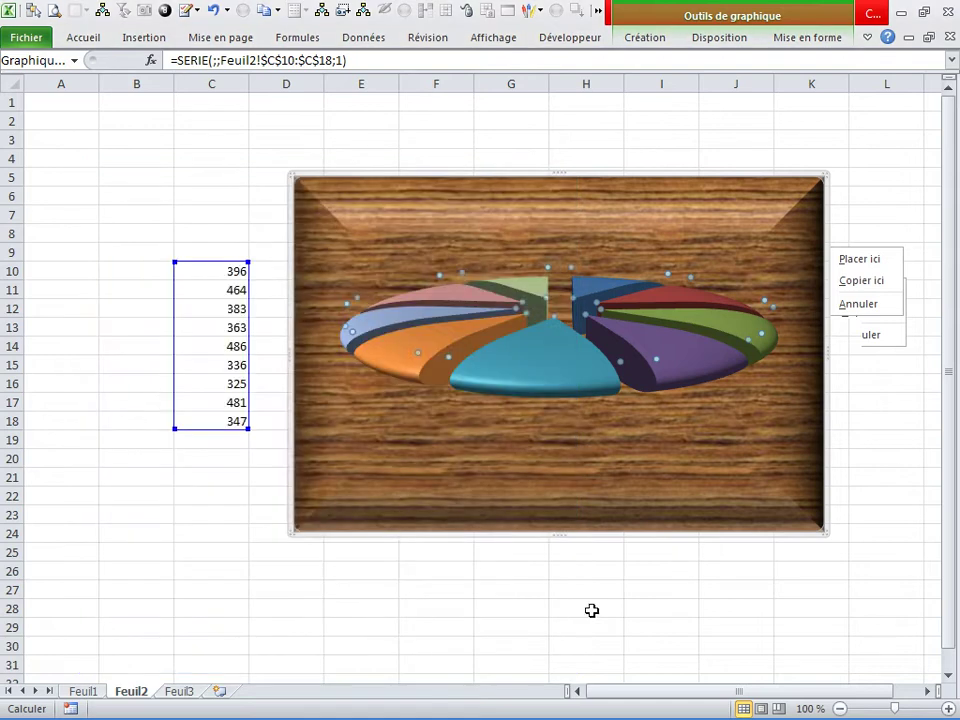
click(591, 611)
Fill the pie chart's plot area with black
click(600, 394)
click(729, 418)
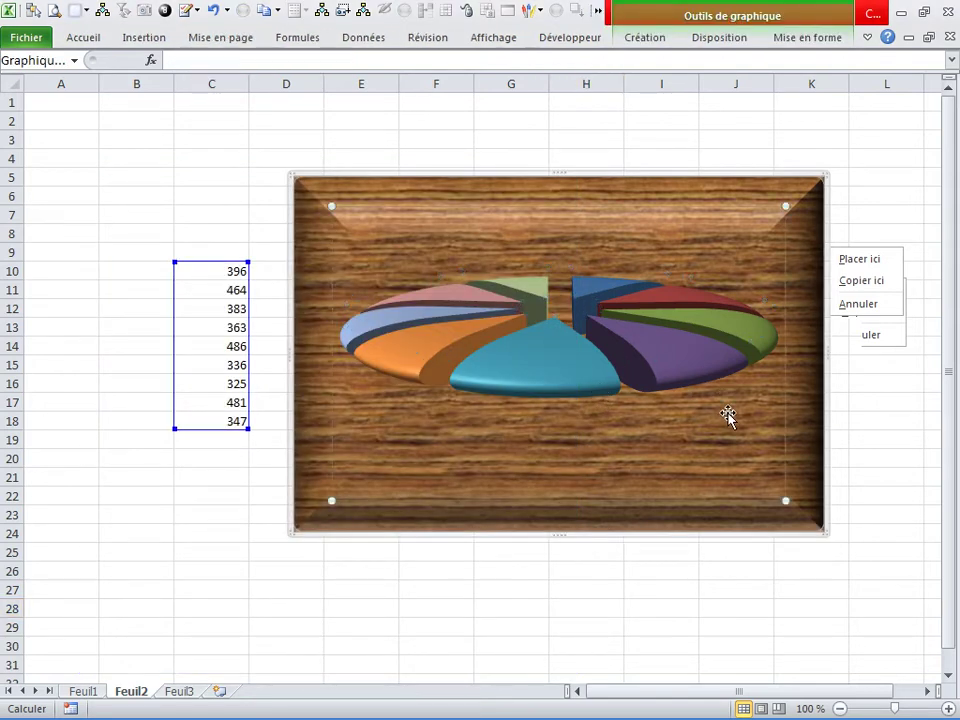
right_click(790, 428)
click(704, 390)
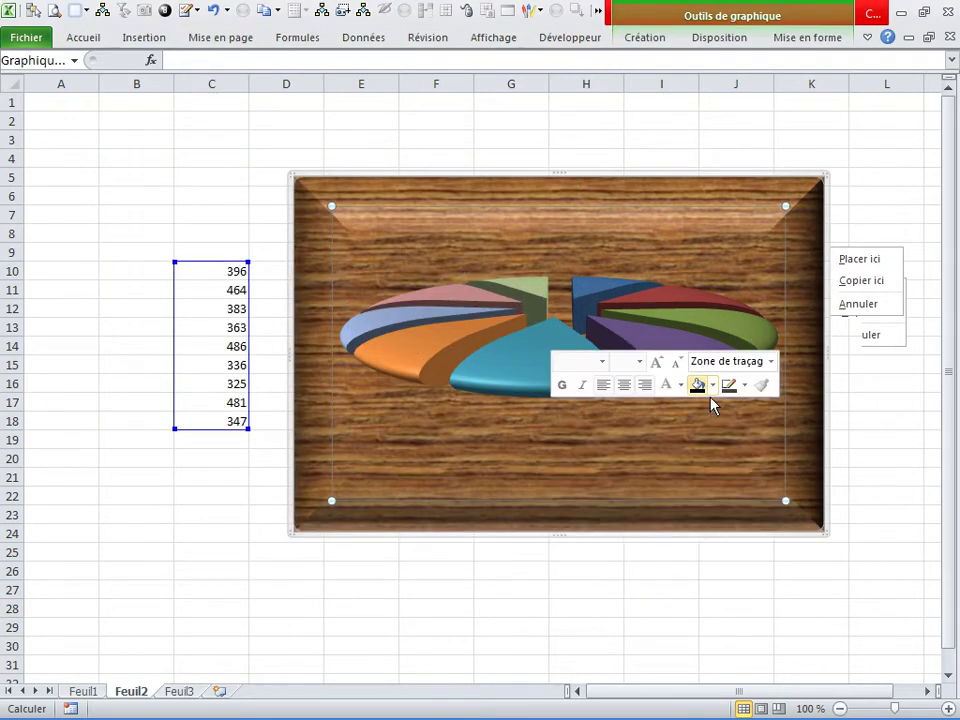
Review the pie series' 3D format and shadow settings
click(652, 340)
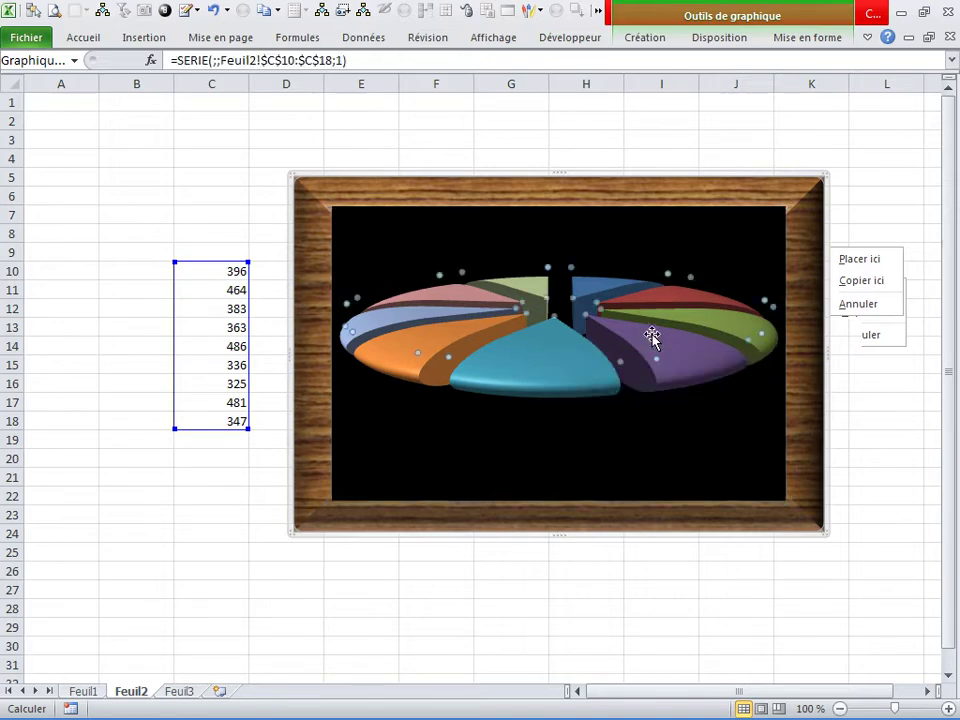
right_click(653, 337)
click(723, 492)
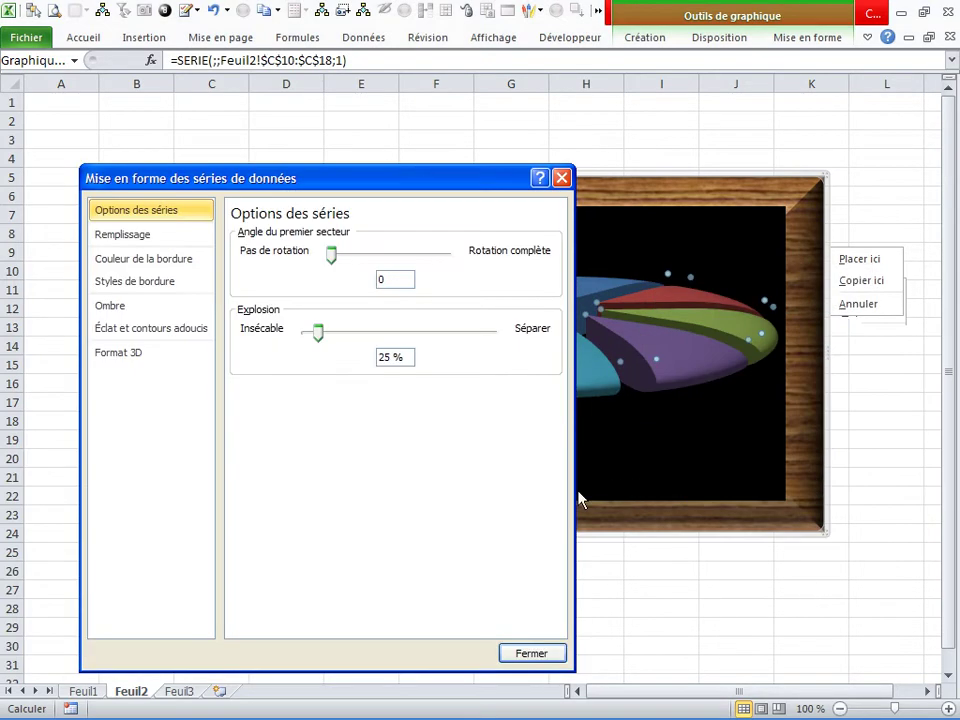
click(127, 355)
drag(371, 183, 373, 201)
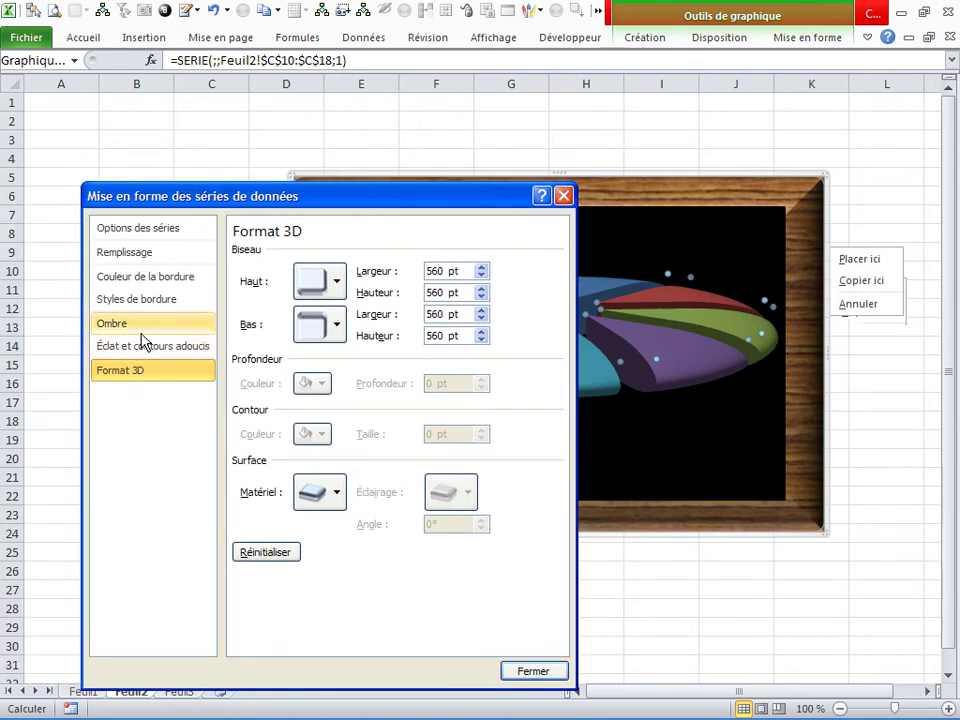
click(142, 328)
Set the chart's 3D rotation to X 10° and Y 30°
click(530, 671)
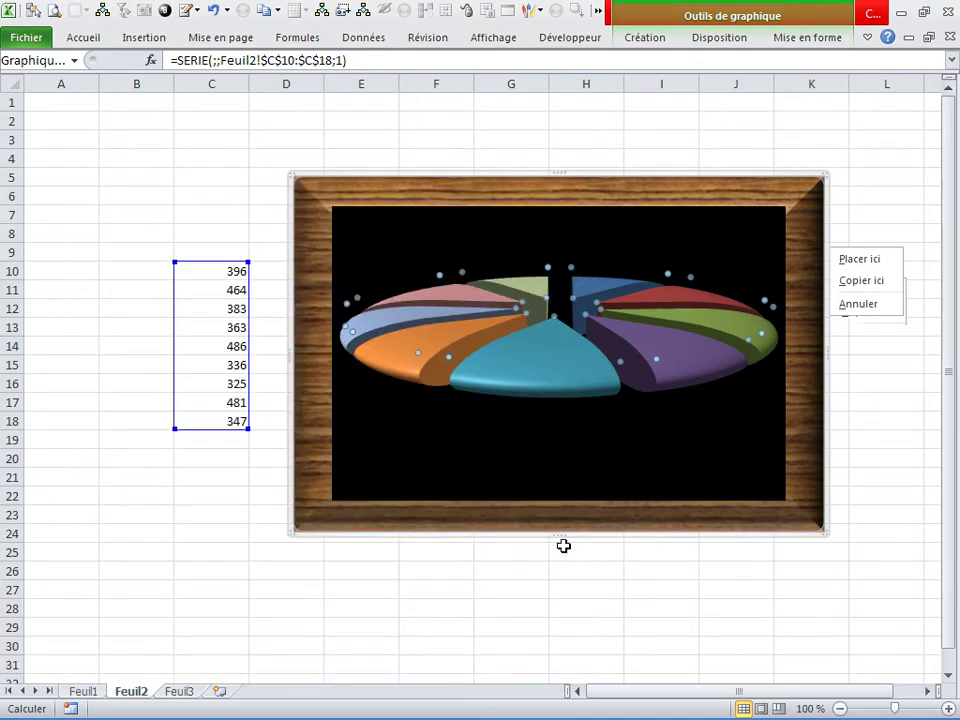
click(511, 416)
right_click(511, 445)
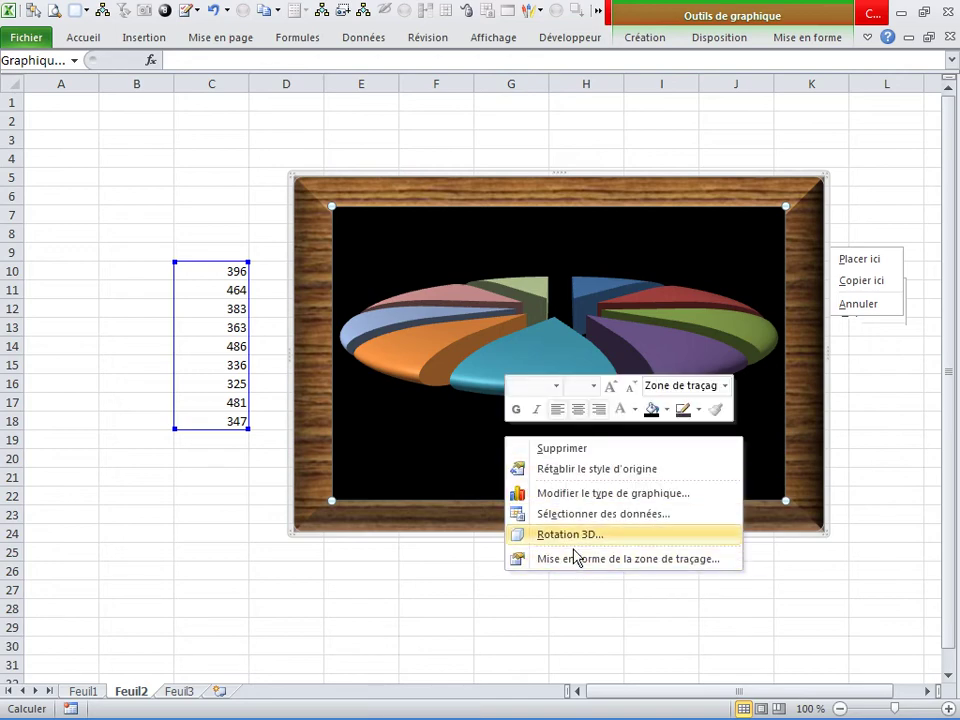
click(575, 540)
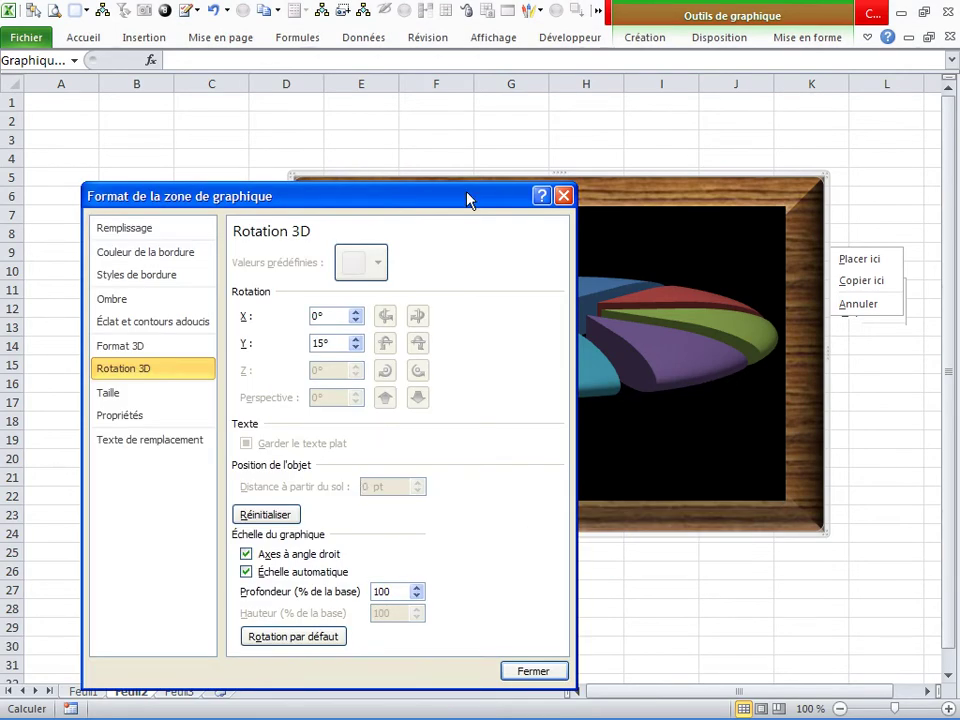
drag(467, 200, 267, 216)
click(155, 333)
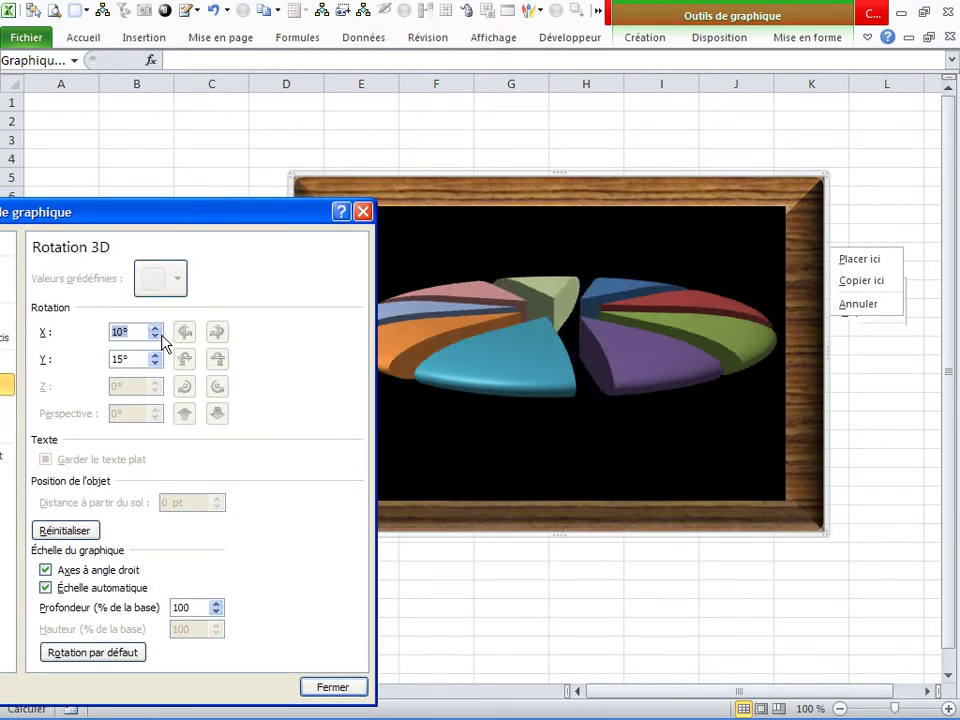
click(155, 355)
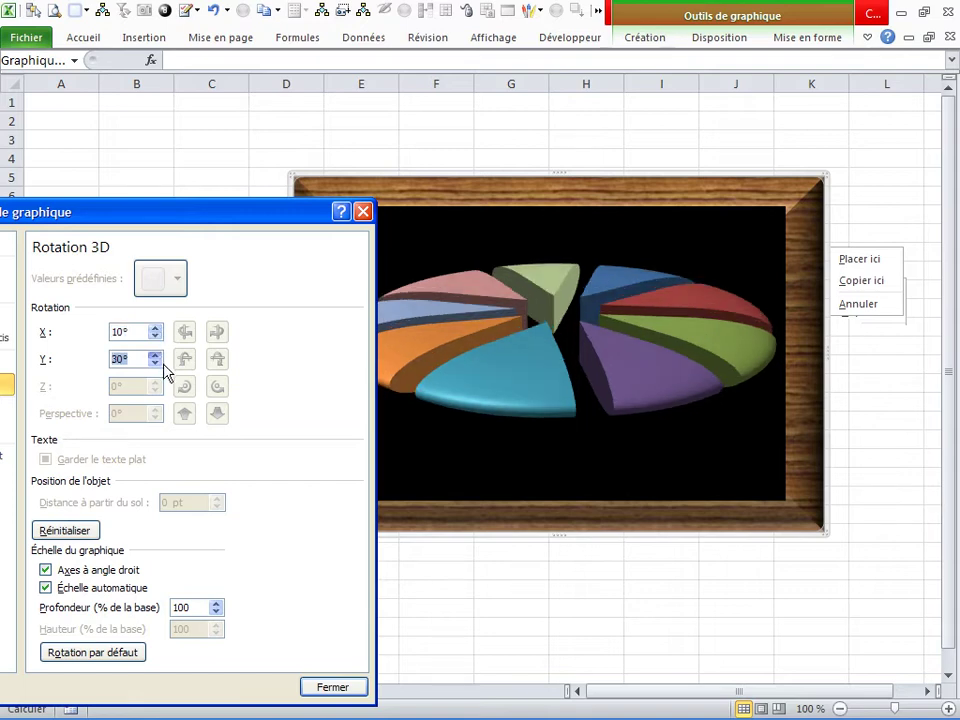
click(340, 687)
Set the pie series explosion to 15% and close the series formatting
right_click(520, 418)
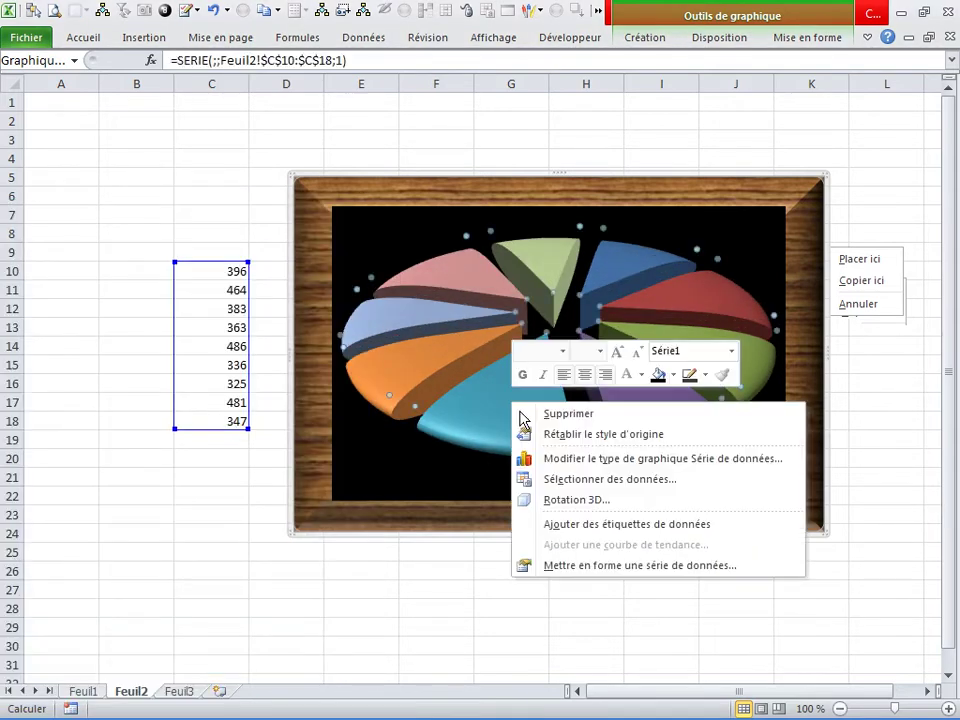
click(588, 566)
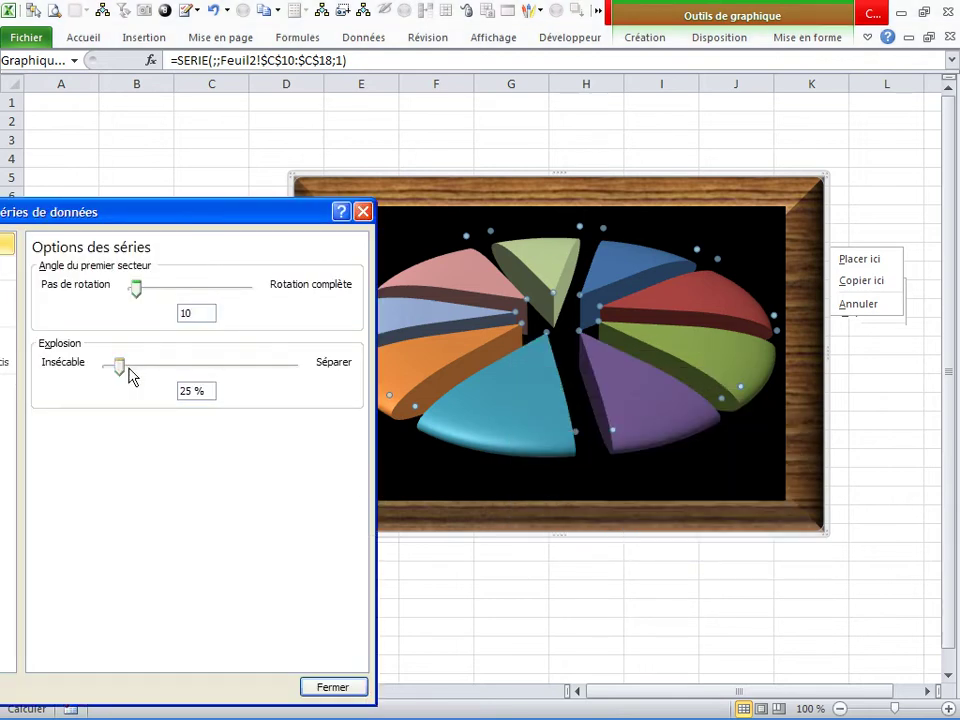
mouse_move(119, 367)
mouse_down()
mouse_move(130, 367)
mouse_move(110, 367)
mouse_move(122, 381)
mouse_up()
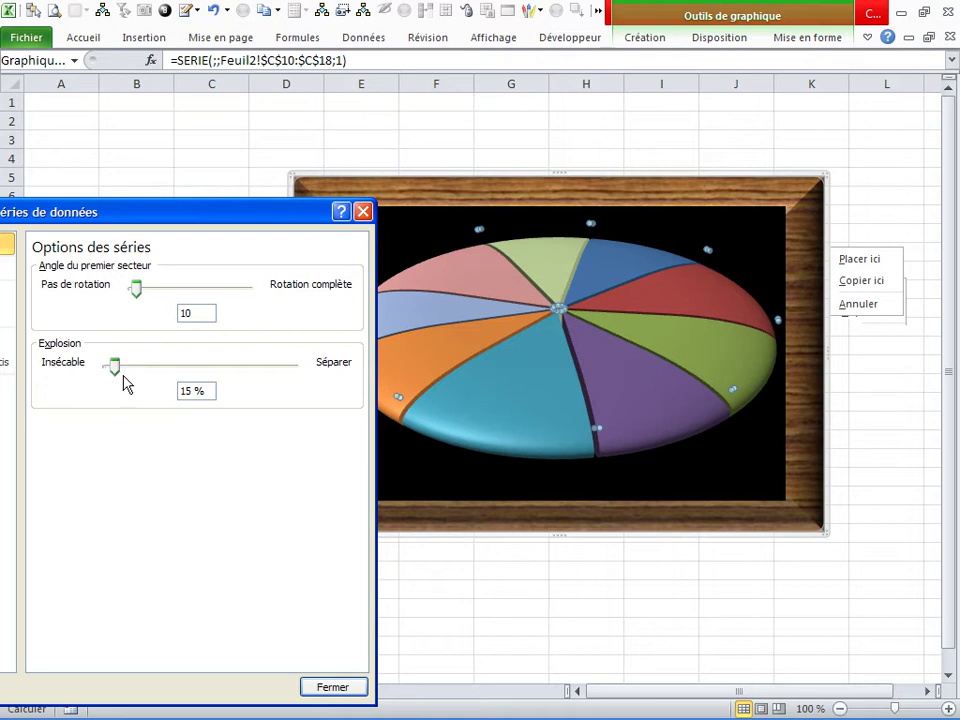
click(360, 688)
click(472, 638)
click(520, 573)
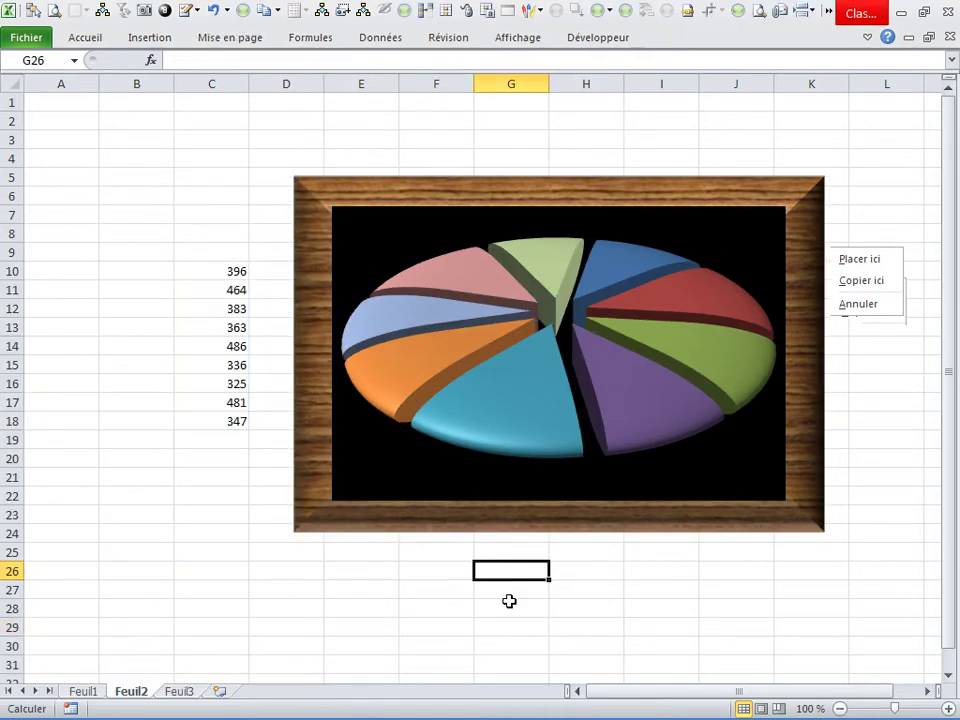
Move the framed pie chart up-left and enlarge it to span roughly B4 to K28
click(508, 598)
text(g)
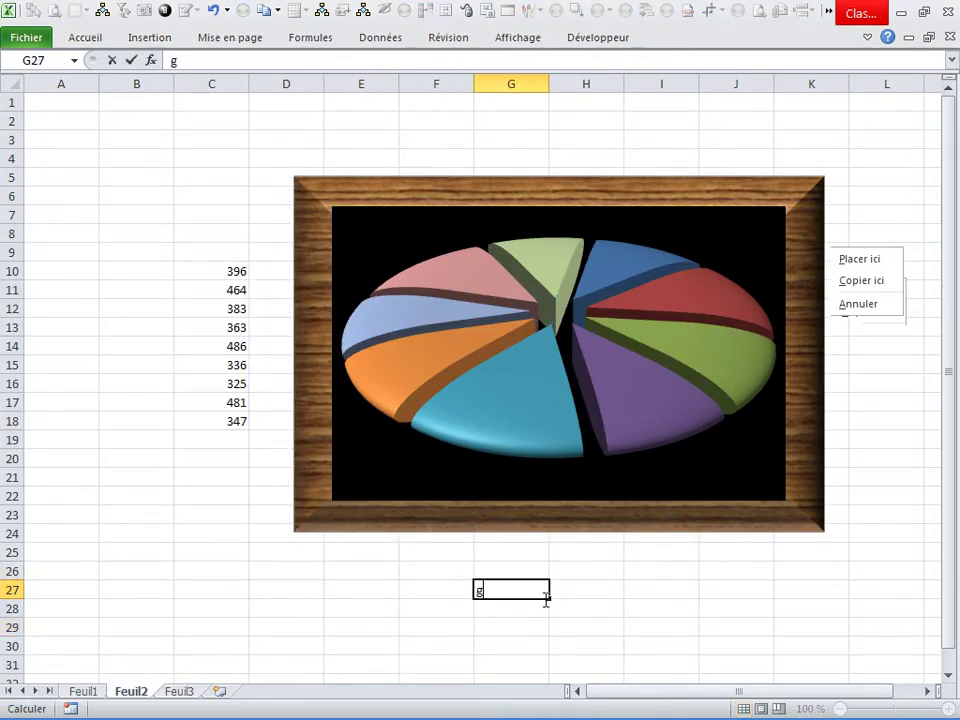
key(Escape)
click(633, 599)
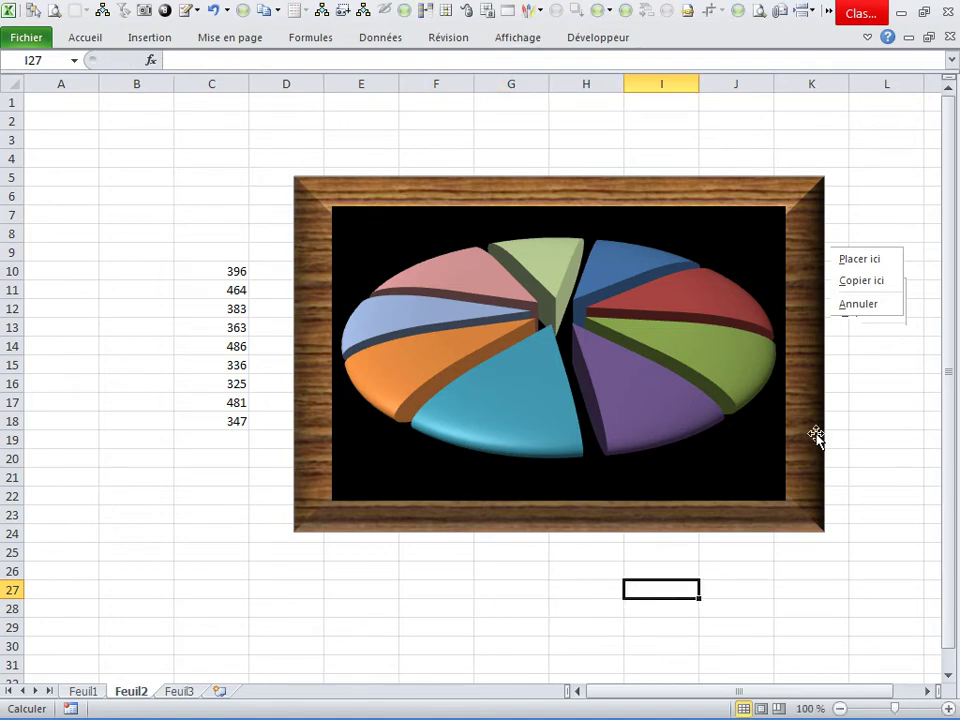
click(883, 326)
key(Up)
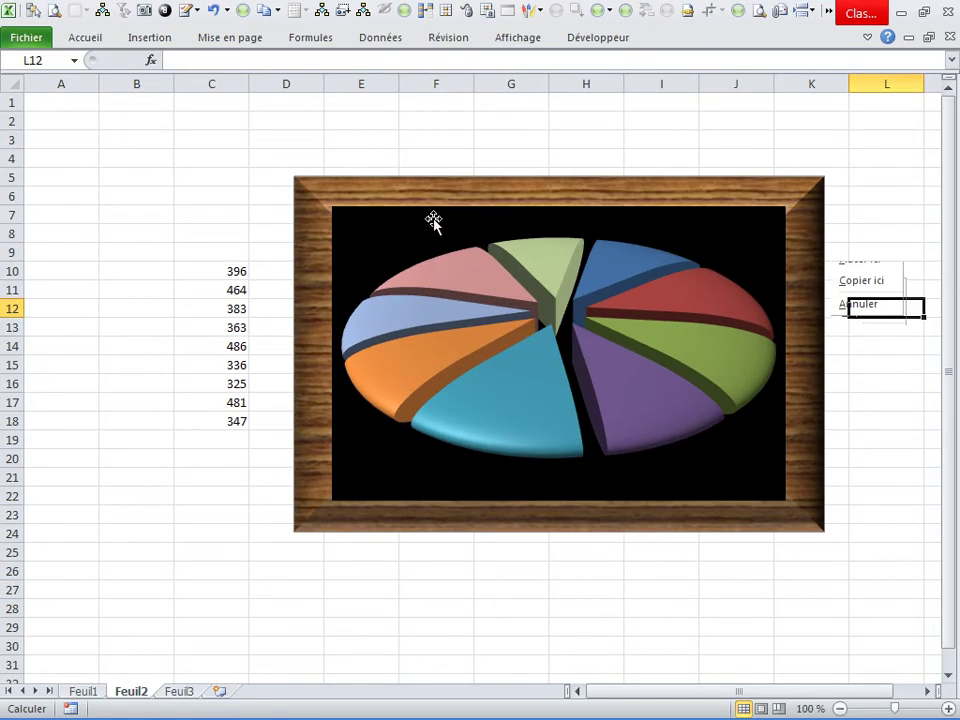
drag(433, 220, 284, 196)
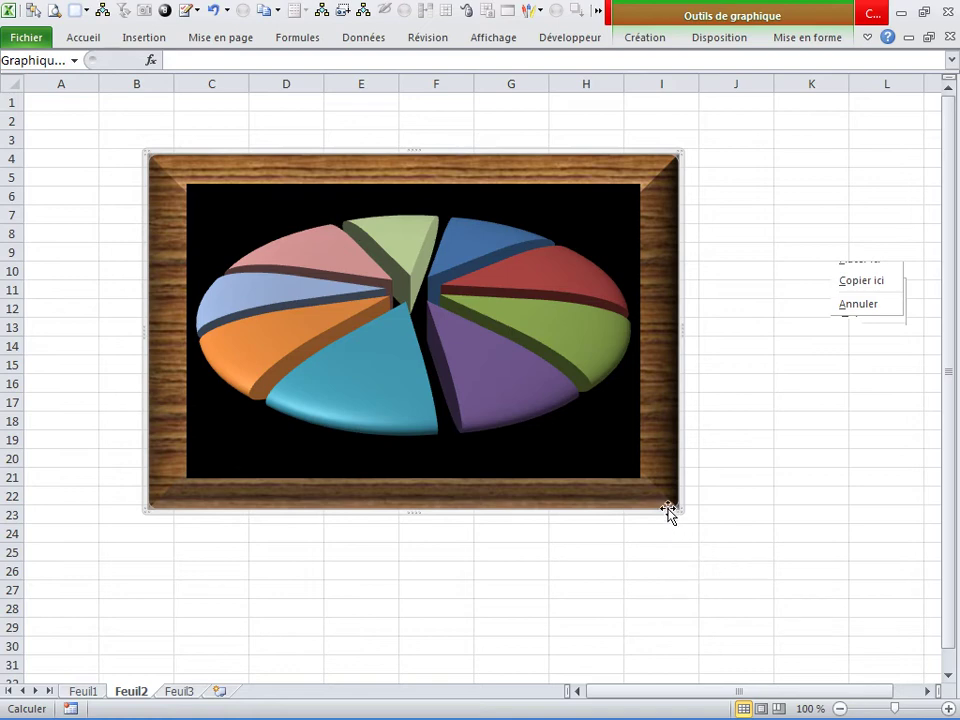
drag(687, 520, 833, 607)
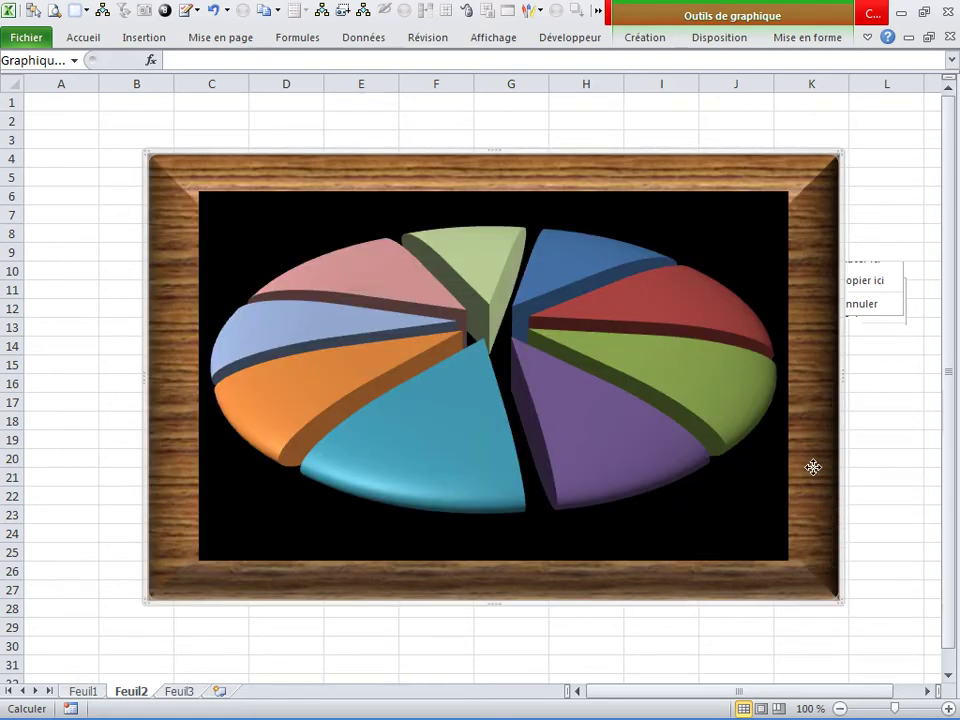
drag(742, 224, 732, 223)
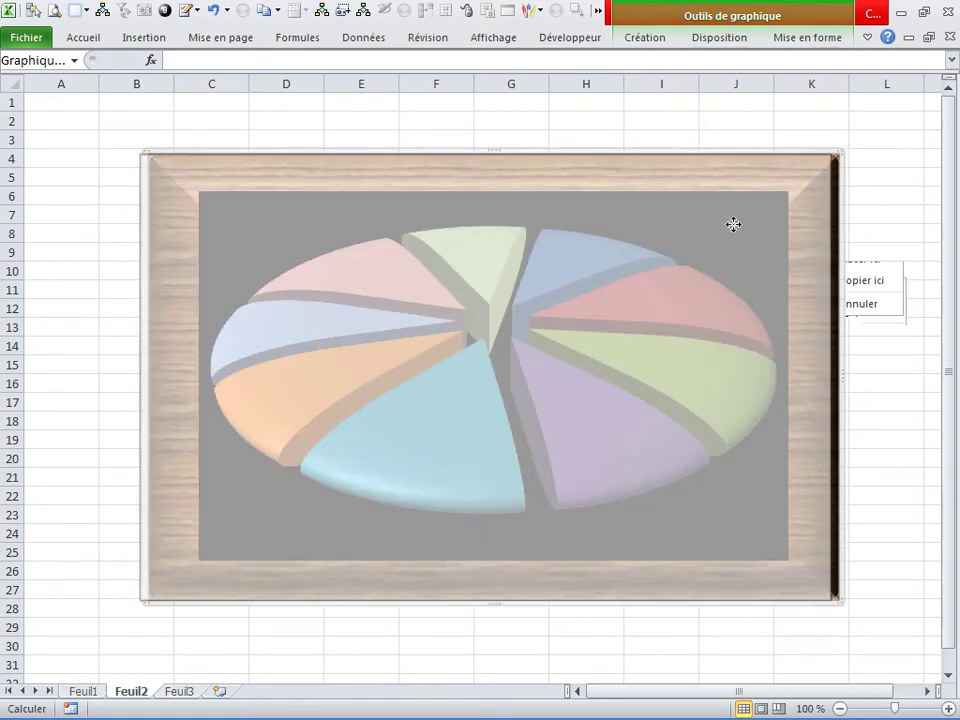
Add a chart title above the chart reading 'Tableau Bord'
click(722, 40)
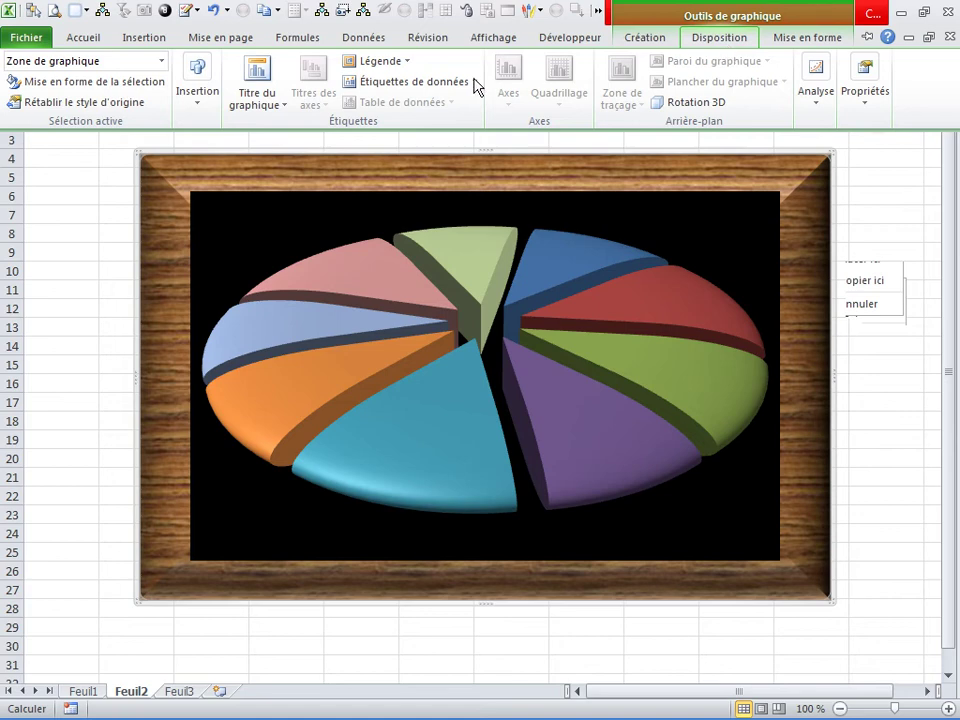
click(284, 110)
click(281, 192)
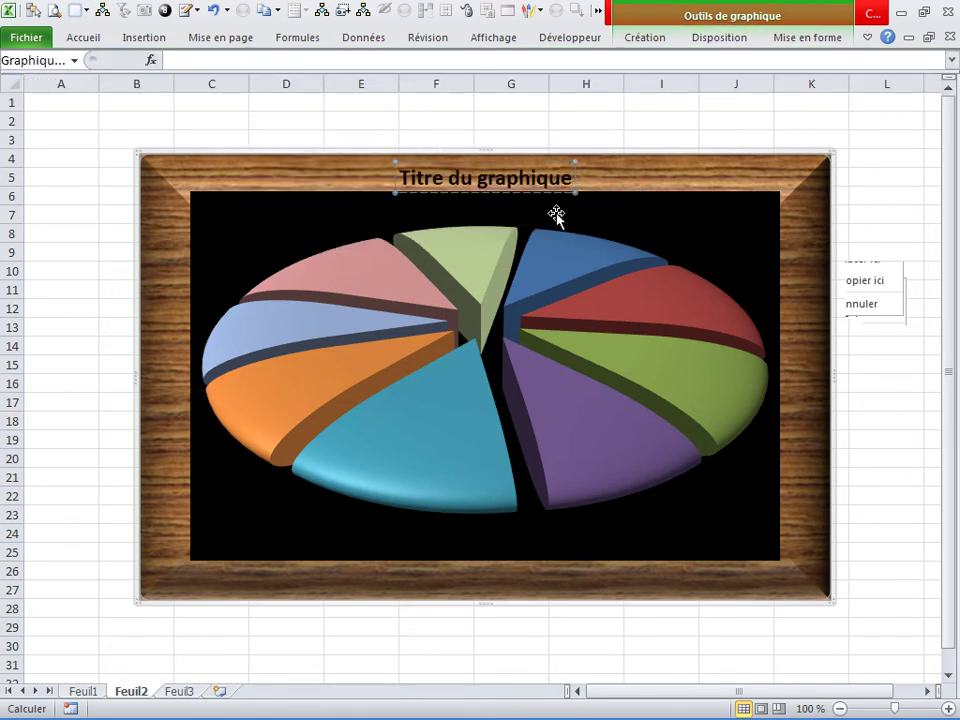
key(BackSpace)
key(BackSpace)
key(BackSpace)
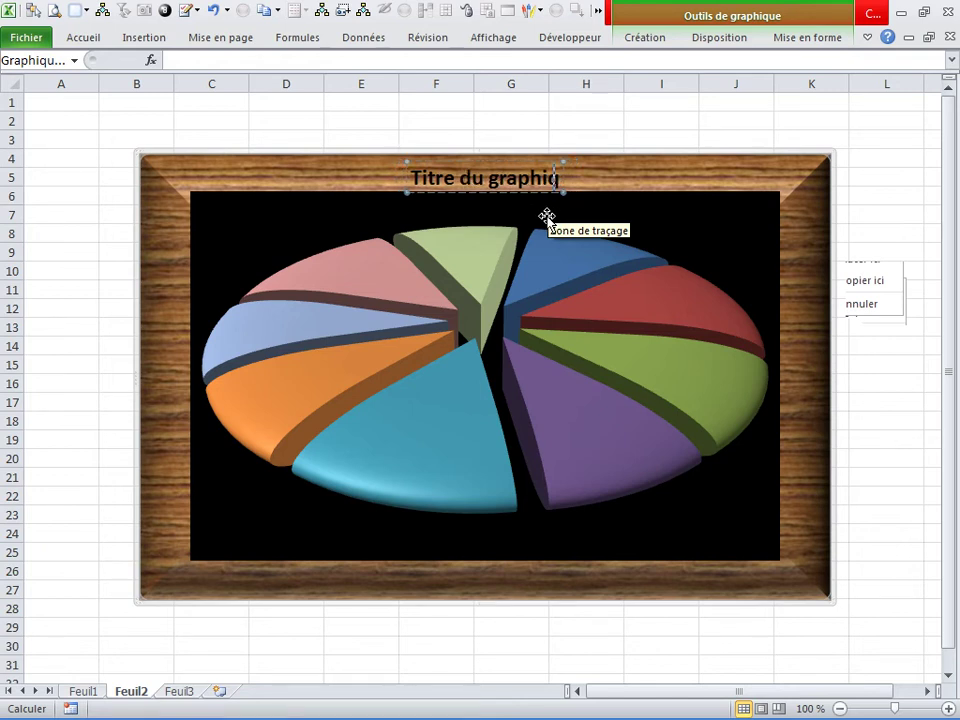
key(BackSpace)
key(BackSpace)
key(BackSpace)
key(BackSpace)
key(BackSpace)
key(BackSpace)
key(BackSpace)
key(BackSpace)
key(BackSpace)
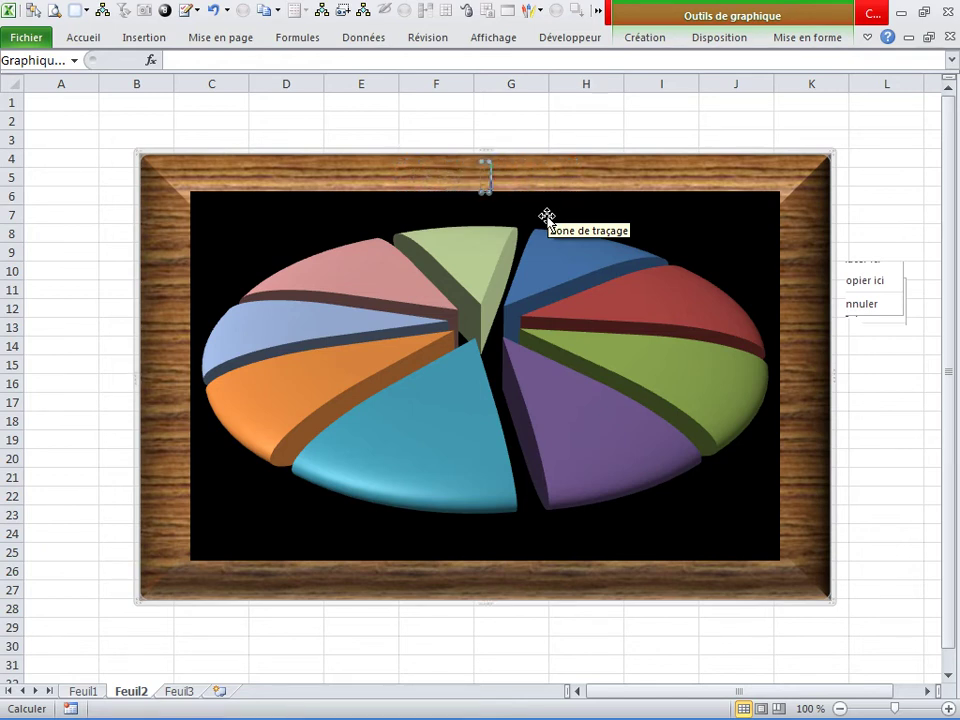
text(Tablea)
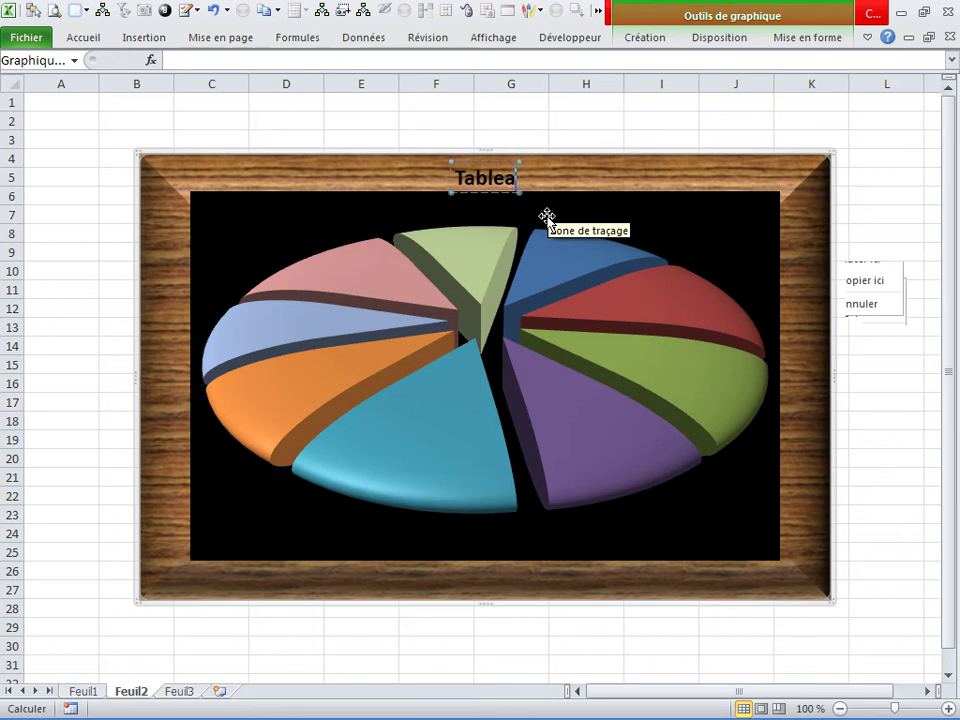
text(u Bor)
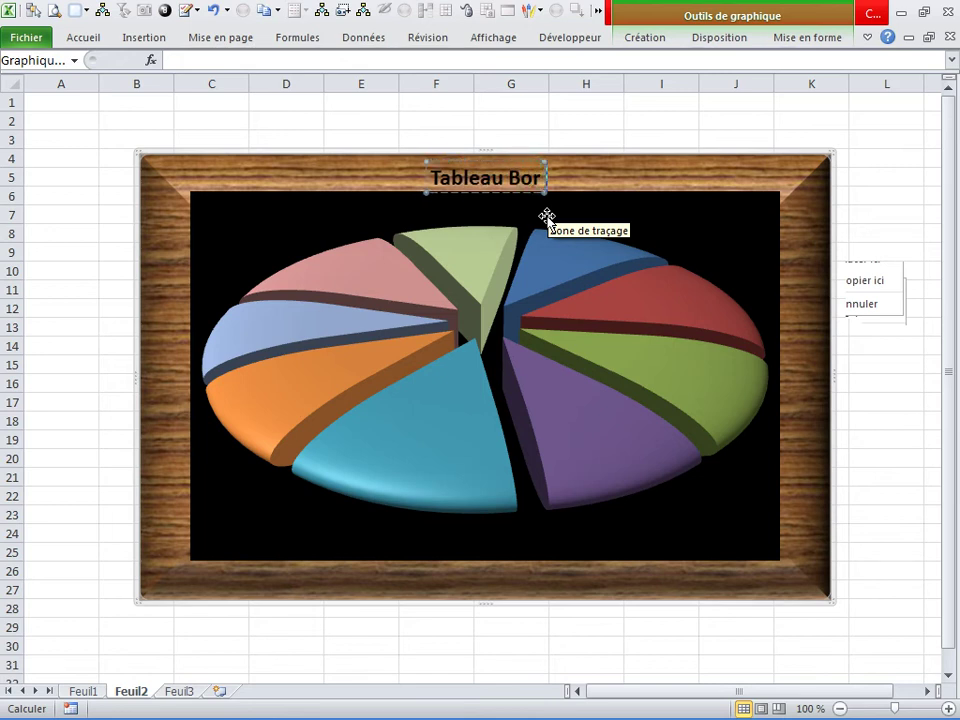
text(d)
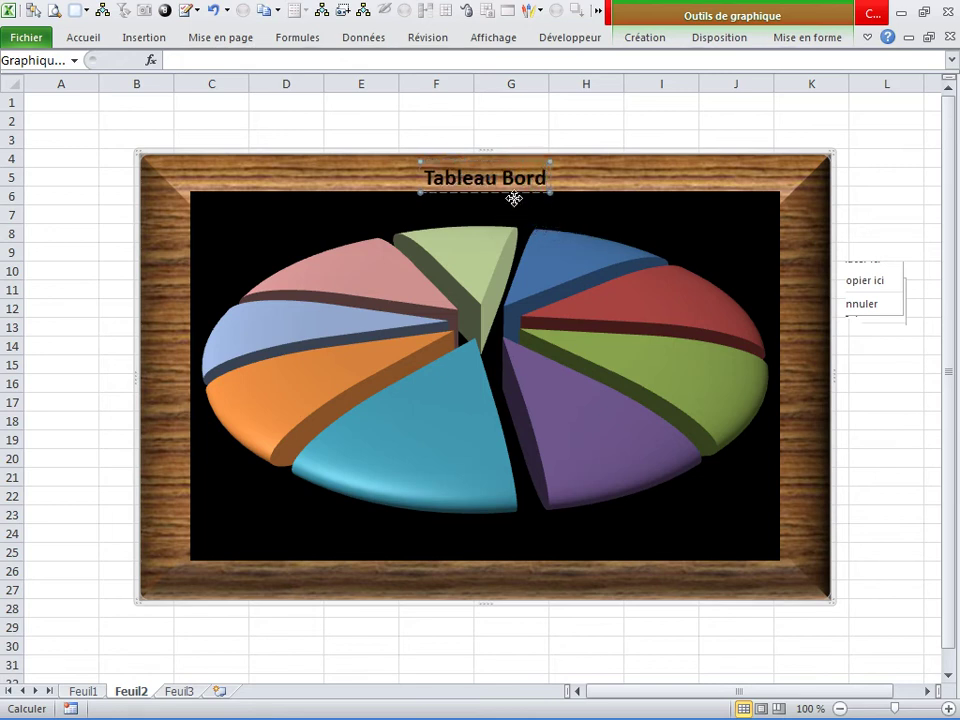
Move the 'Tableau Bord' title to the plot area's top-right corner and make it white
drag(558, 222, 718, 236)
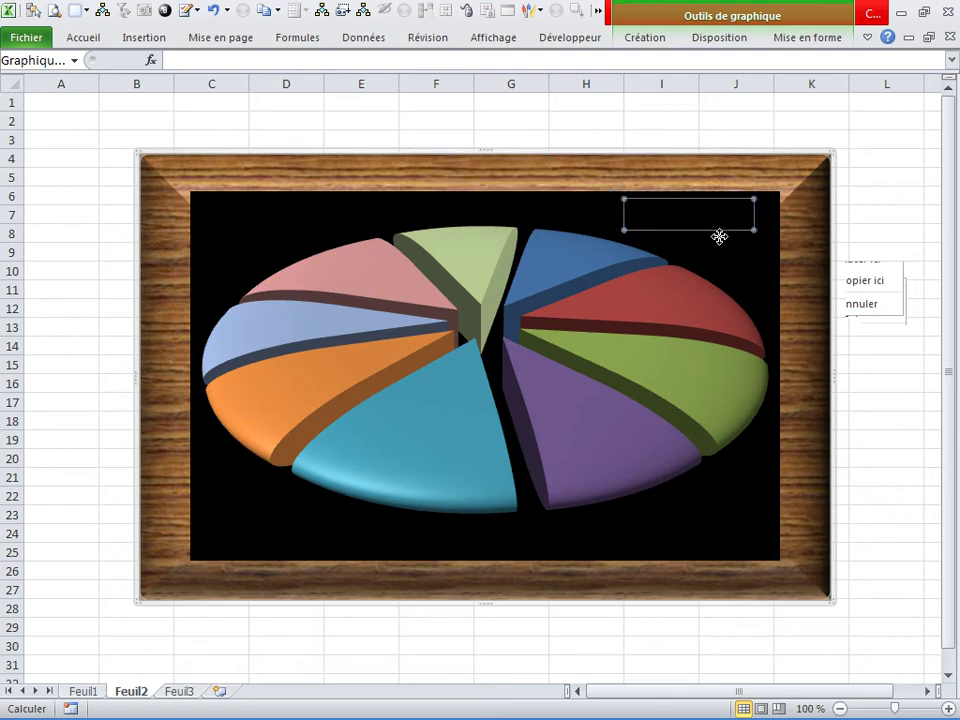
right_click(720, 236)
key(Escape)
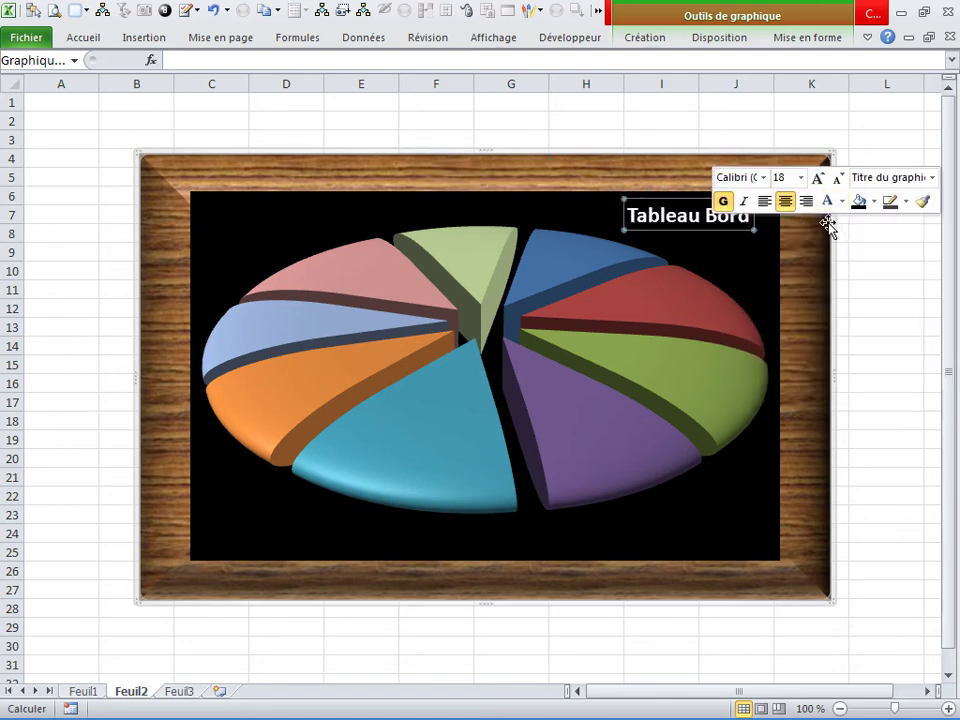
click(874, 317)
click(721, 430)
Add value data labels to every pie slice (e.g. 486, 481, 464) in white text
right_click(722, 430)
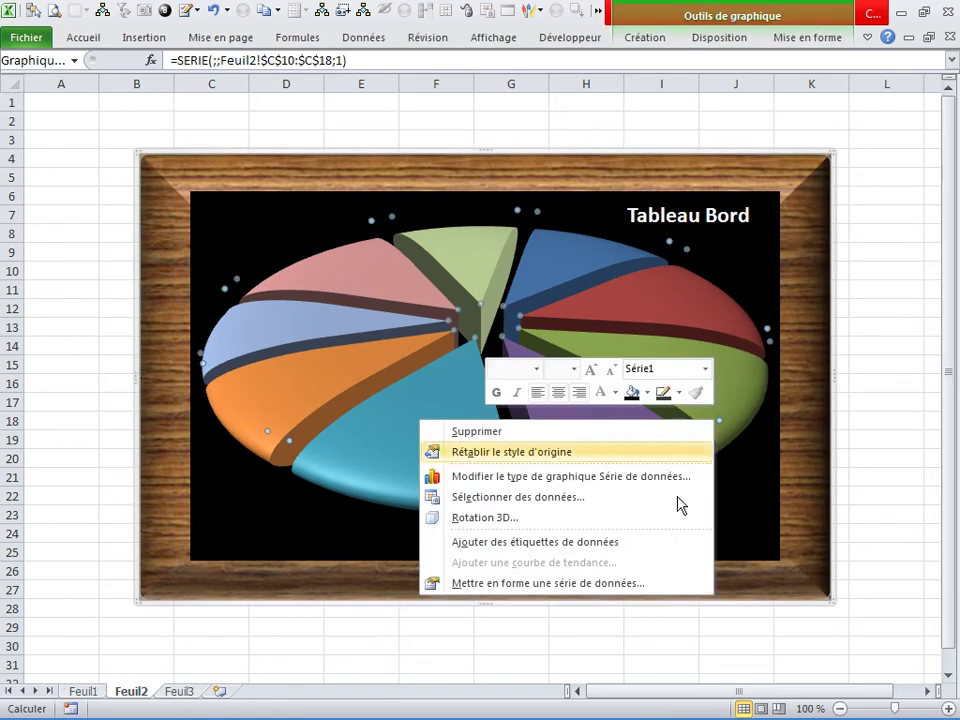
click(533, 548)
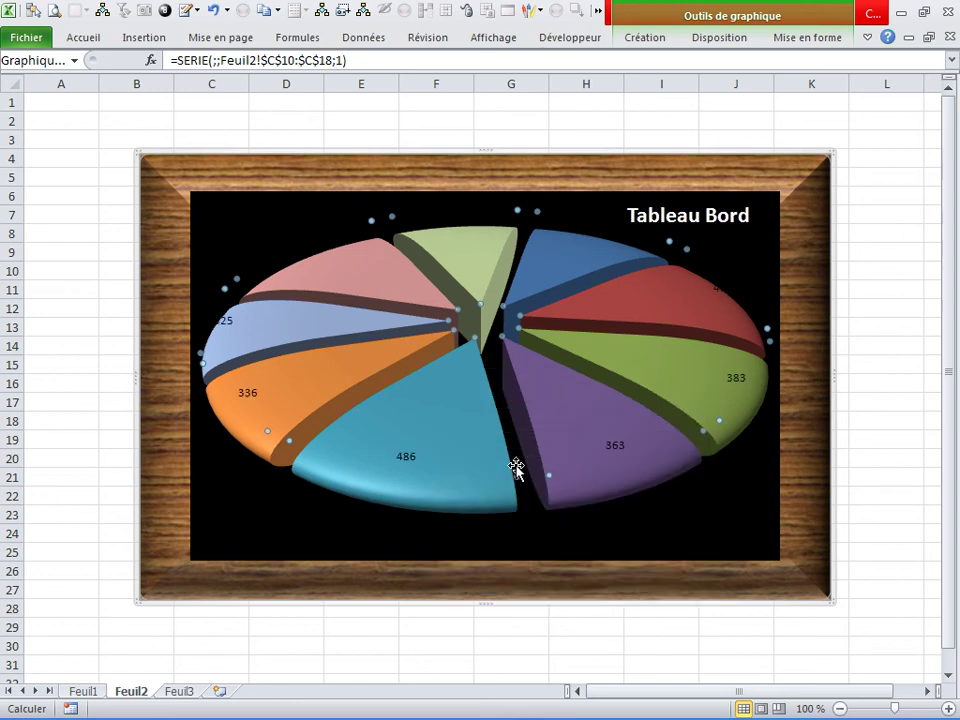
right_click(408, 460)
click(522, 432)
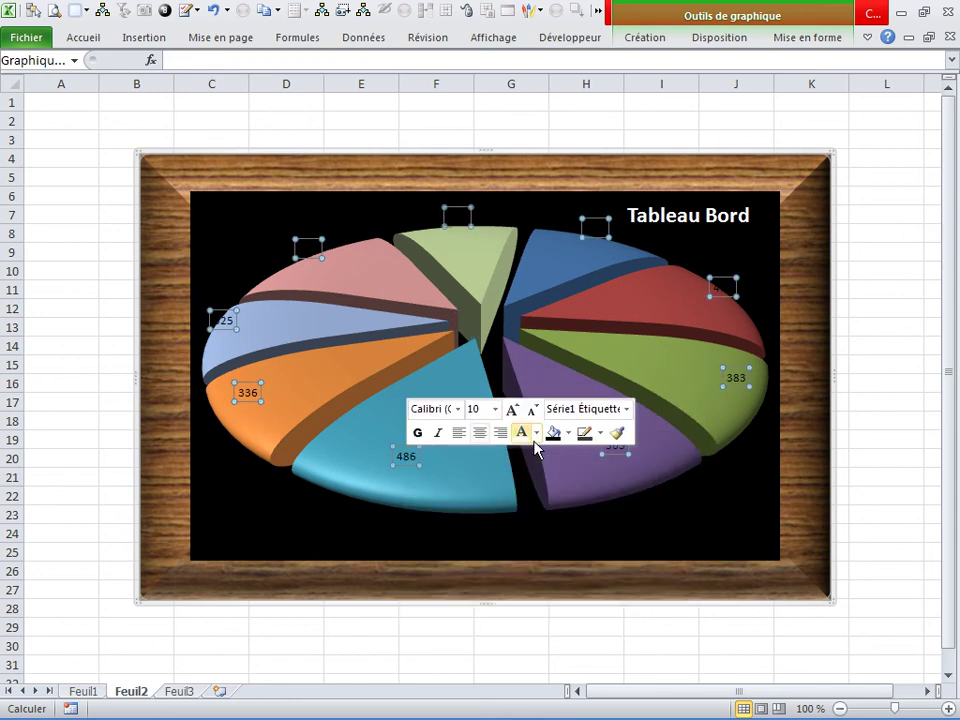
click(533, 619)
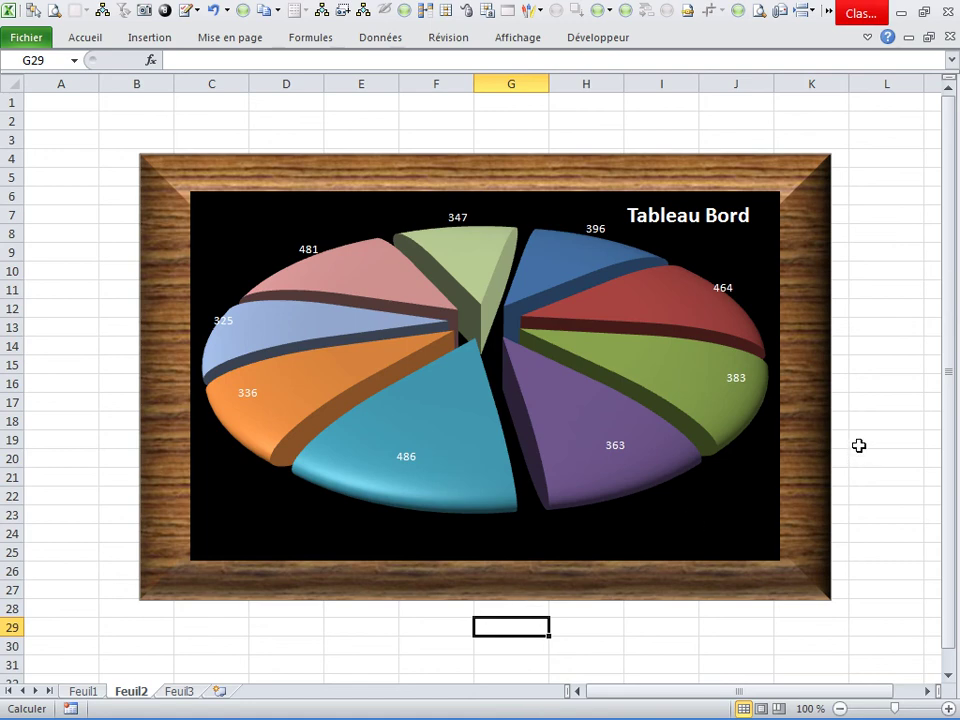
click(825, 429)
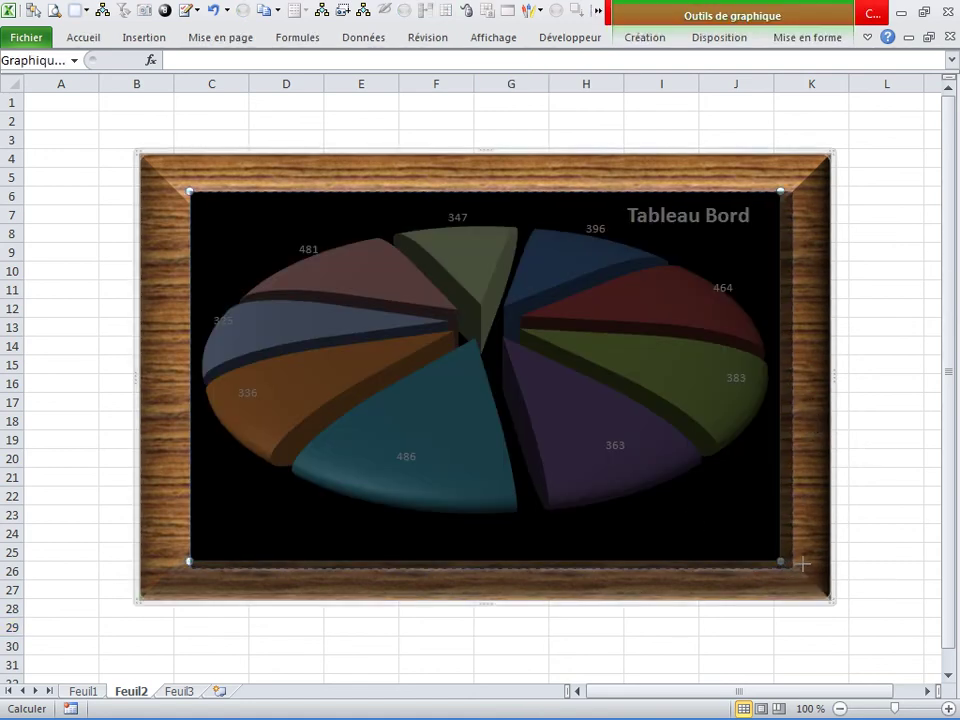
Stretch the black plot area's bottom-right, bottom-left and top-right corners to nearly fill the wood frame
drag(786, 568, 795, 570)
drag(190, 570, 168, 582)
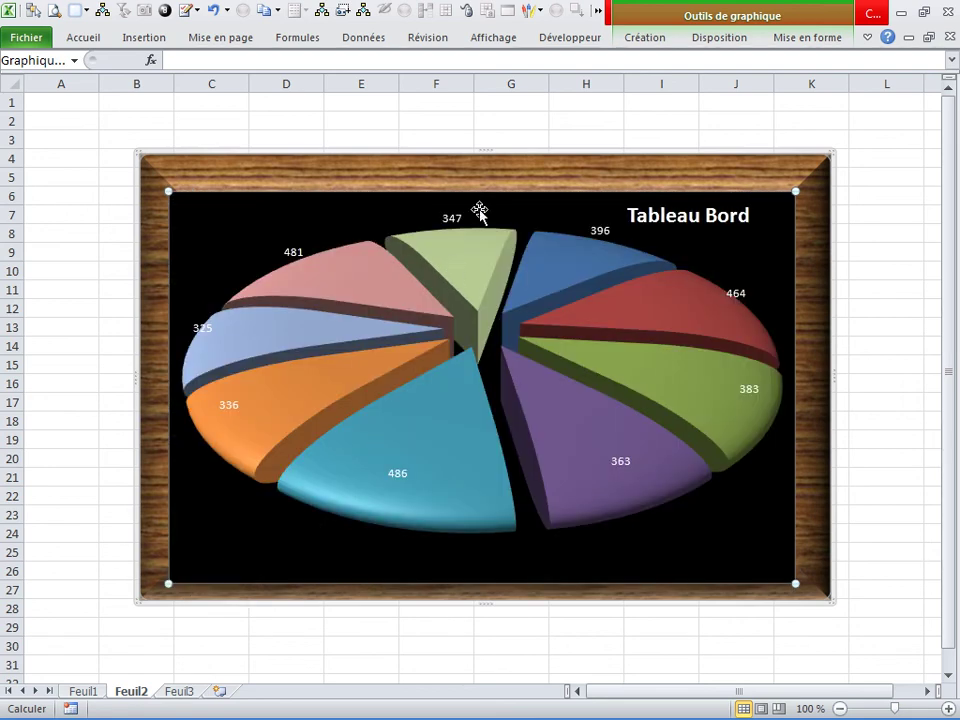
drag(795, 191, 824, 172)
click(884, 409)
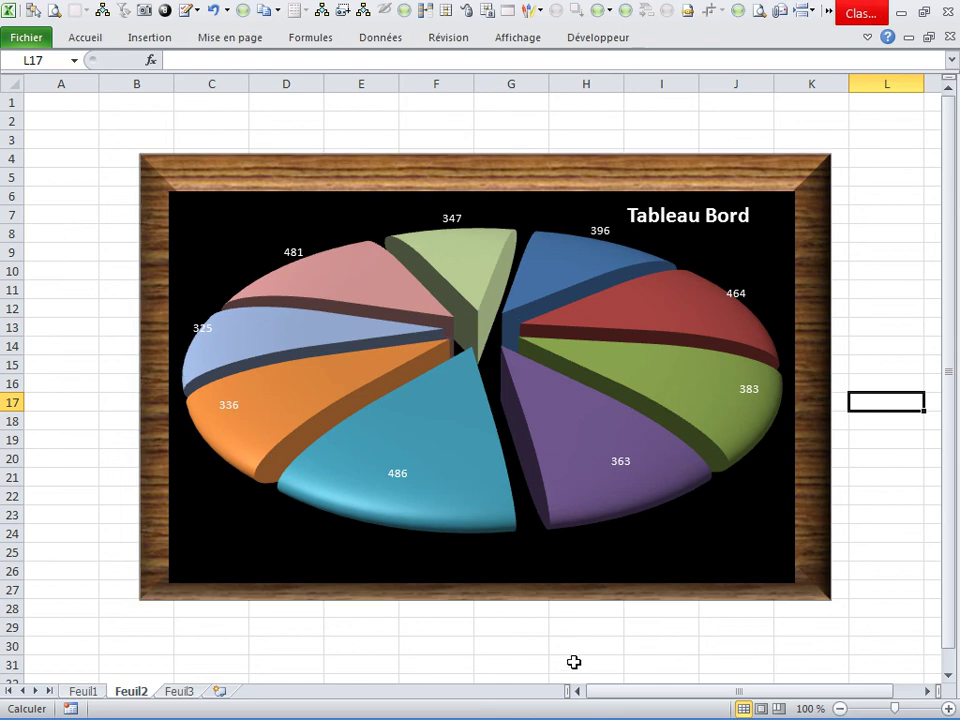
click(512, 648)
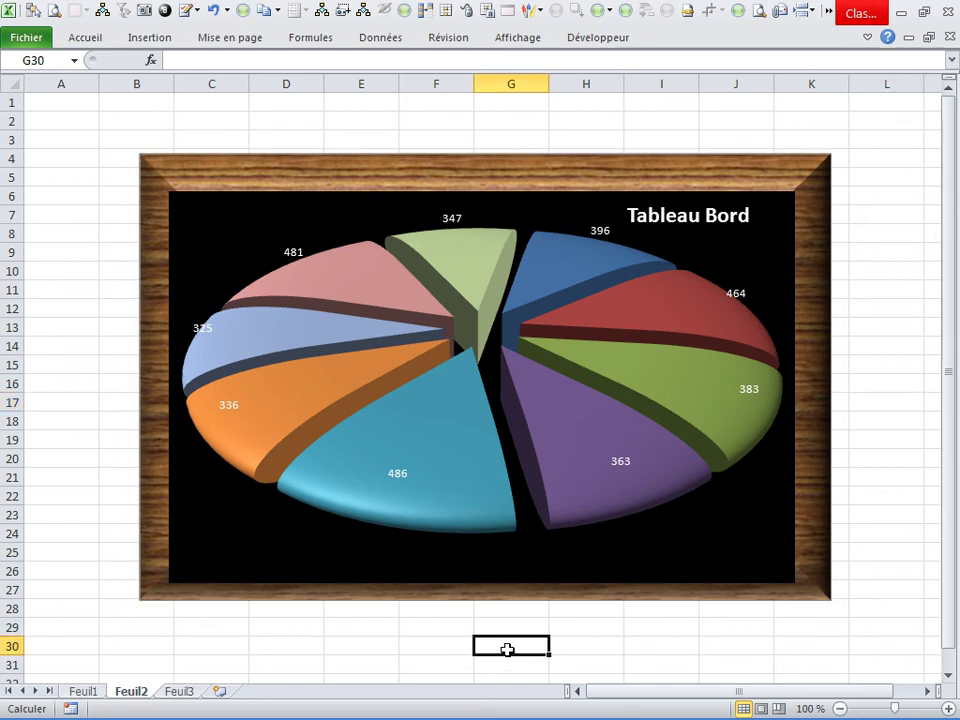